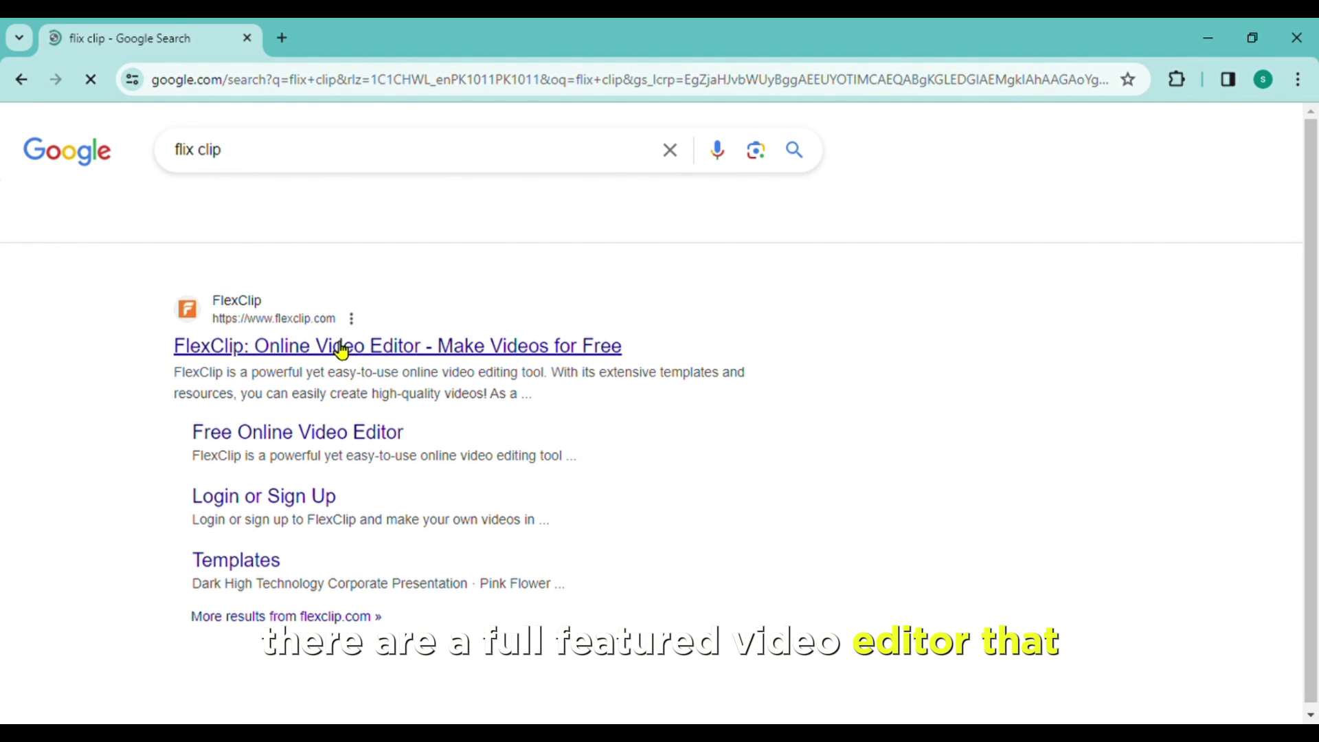
- Open the 'FlexClip: Online Video Editor' result from the Google search
{"action": "left_click", "coordinate": [315, 352]}
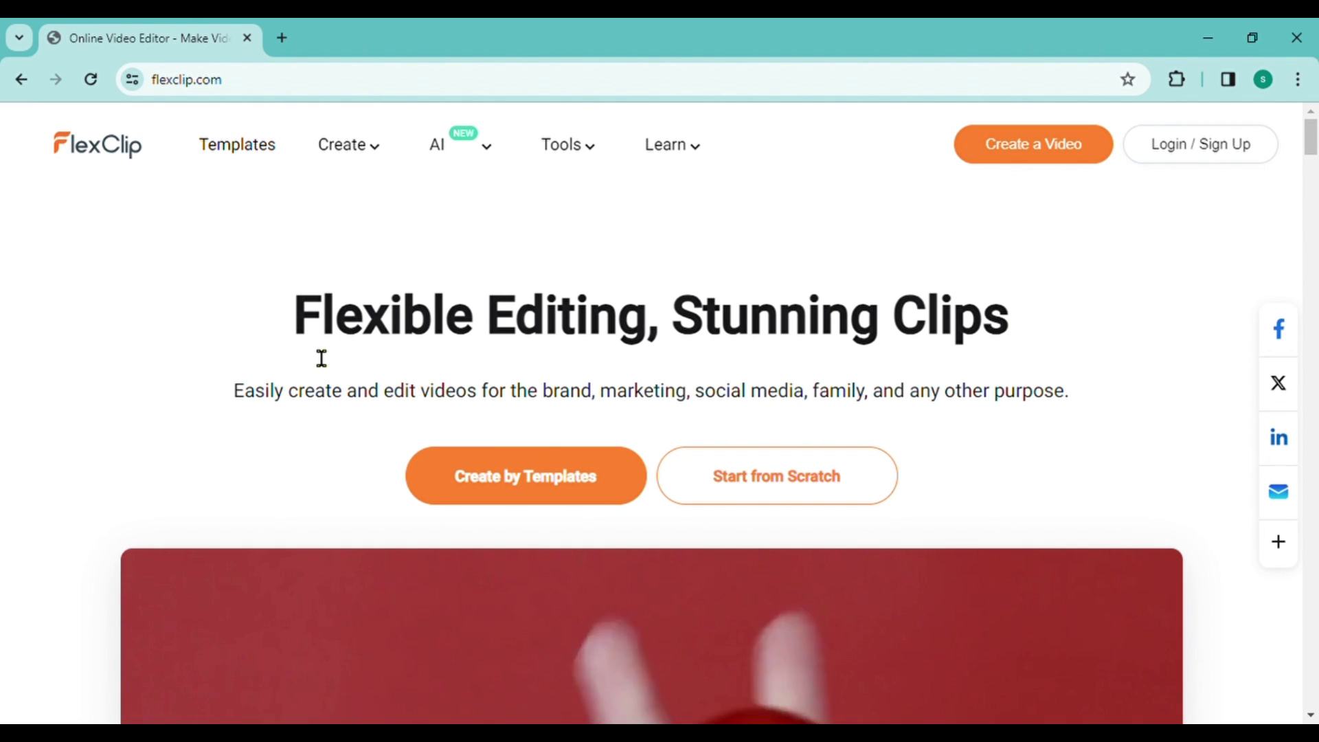
{"action": "scroll", "coordinate": [321, 357], "scroll_direction": "down", "scroll_amount": 4}
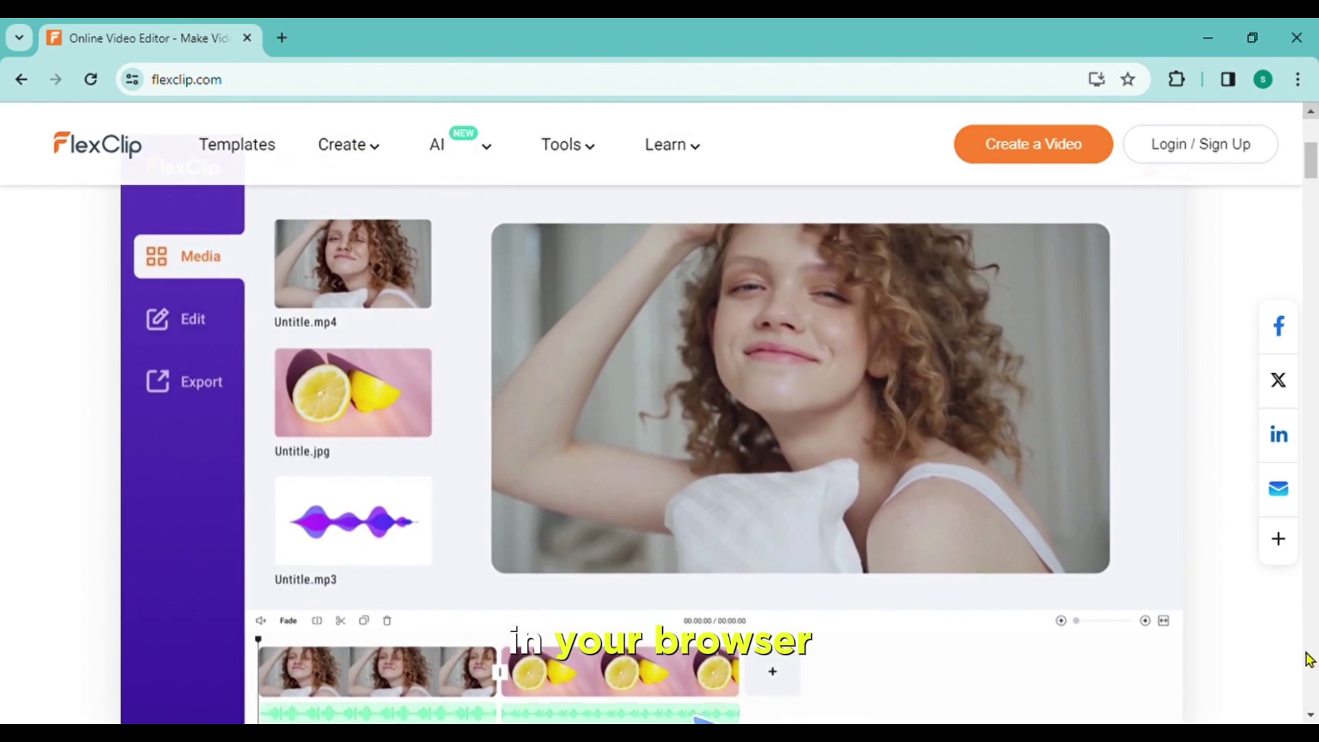
{"action": "left_click_drag", "start_coordinate": [1310, 114], "coordinate": [1311, 713]}
{"action": "scroll", "coordinate": [660, 413], "scroll_direction": "down", "scroll_amount": 3}
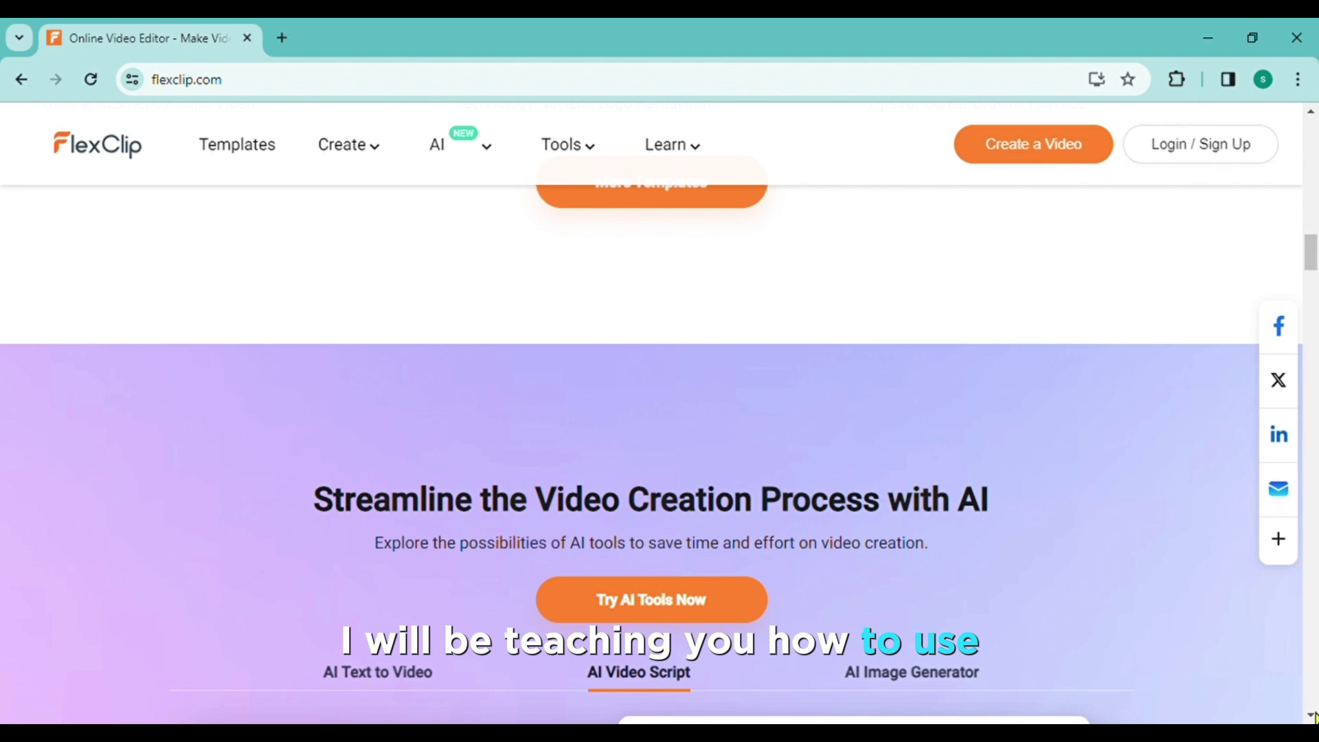
{"action": "mouse_move", "coordinate": [444, 144]}
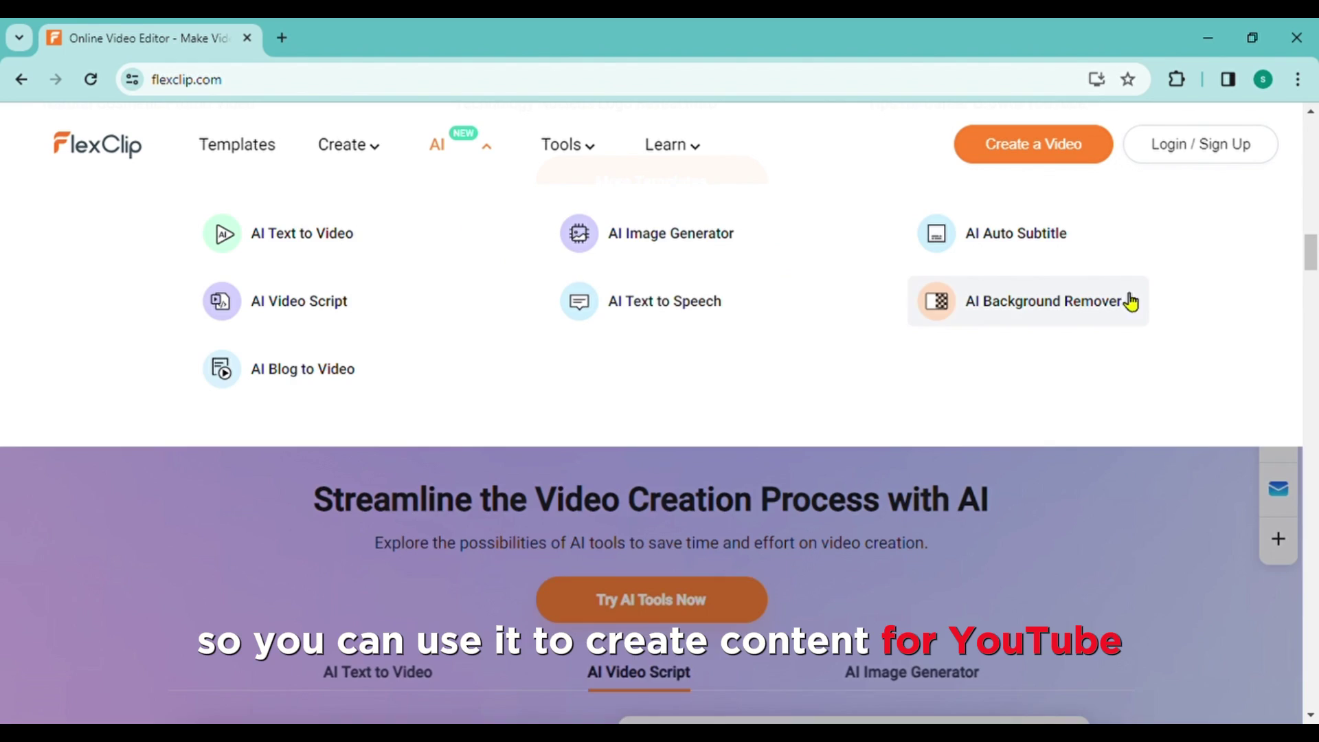
{"action": "scroll", "coordinate": [1134, 412], "scroll_direction": "down", "scroll_amount": 3}
{"action": "scroll", "coordinate": [660, 412], "scroll_direction": "down", "scroll_amount": 8}
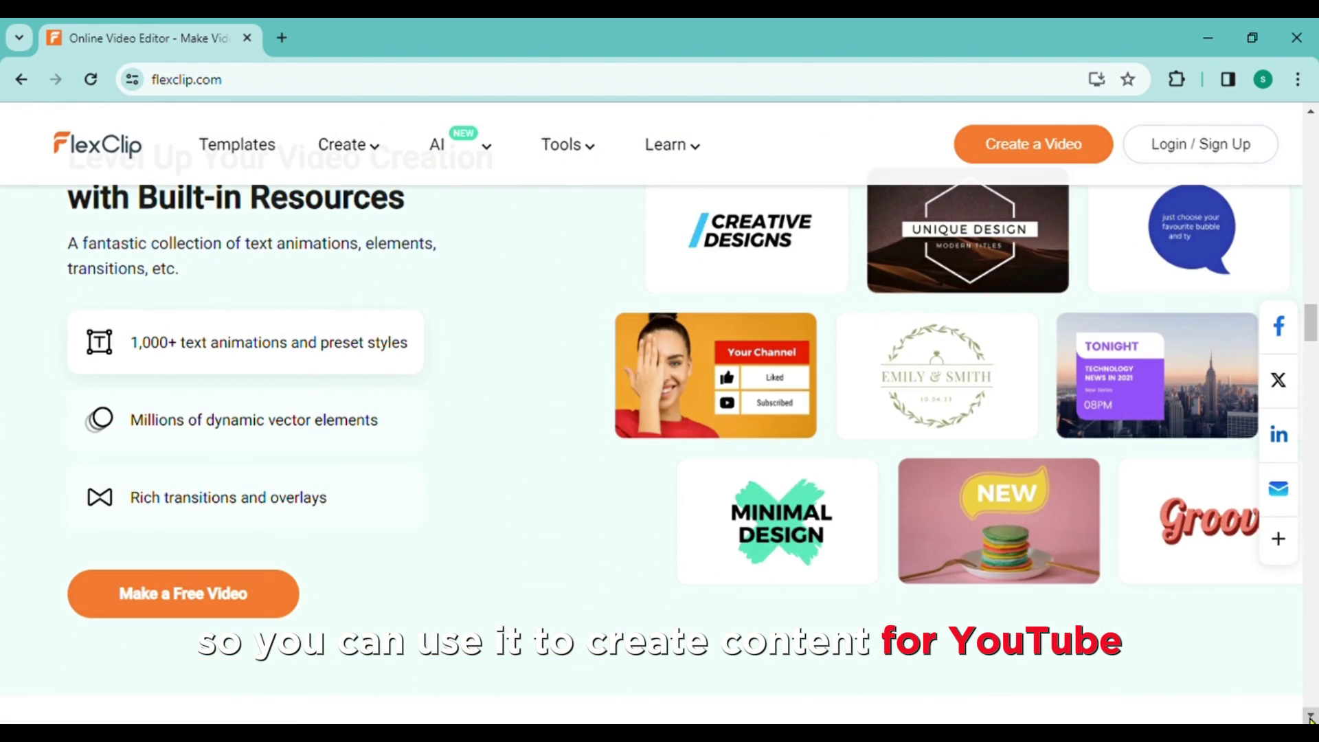
{"action": "scroll", "coordinate": [661, 412], "scroll_direction": "down", "scroll_amount": 5}
{"action": "scroll", "coordinate": [660, 413], "scroll_direction": "down", "scroll_amount": 5}
{"action": "scroll", "coordinate": [659, 412], "scroll_direction": "down", "scroll_amount": 6}
{"action": "scroll", "coordinate": [659, 413], "scroll_direction": "down", "scroll_amount": 6}
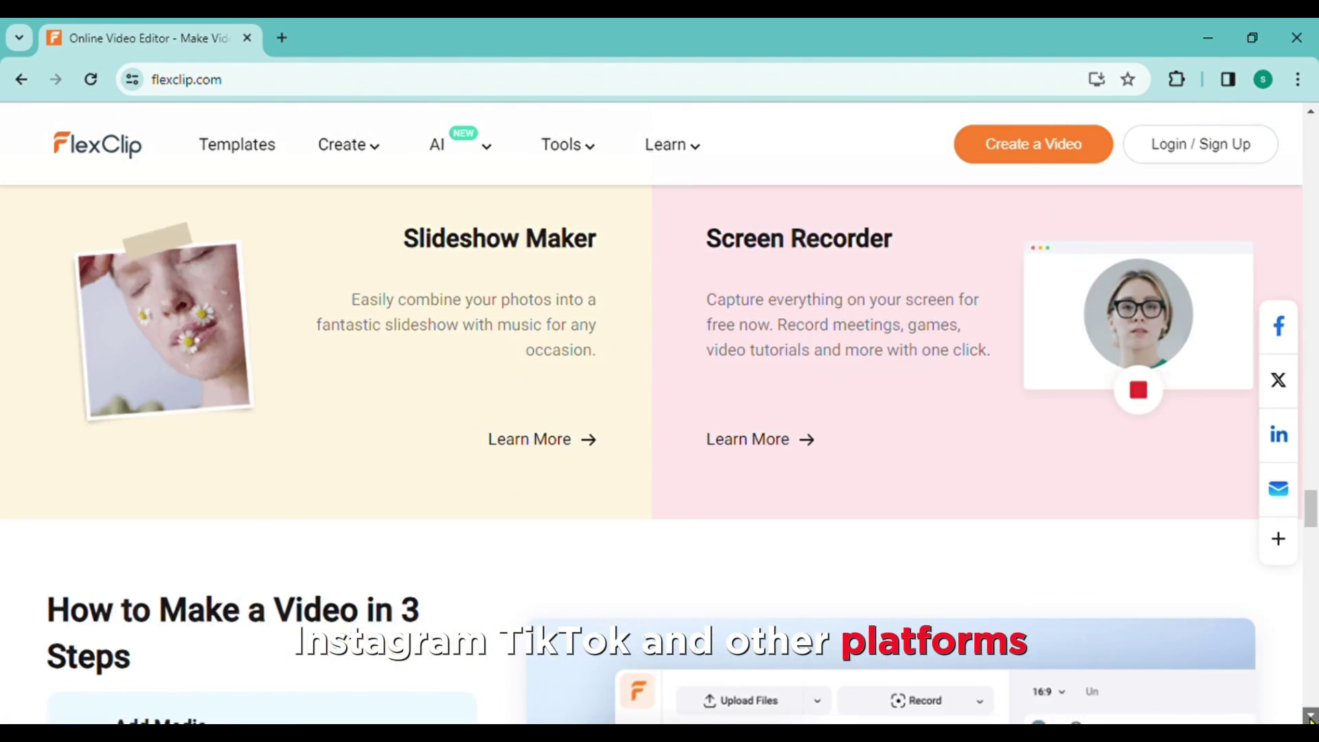
{"action": "scroll", "coordinate": [660, 412], "scroll_direction": "down", "scroll_amount": 6}
{"action": "scroll", "coordinate": [660, 412], "scroll_direction": "down", "scroll_amount": 6}
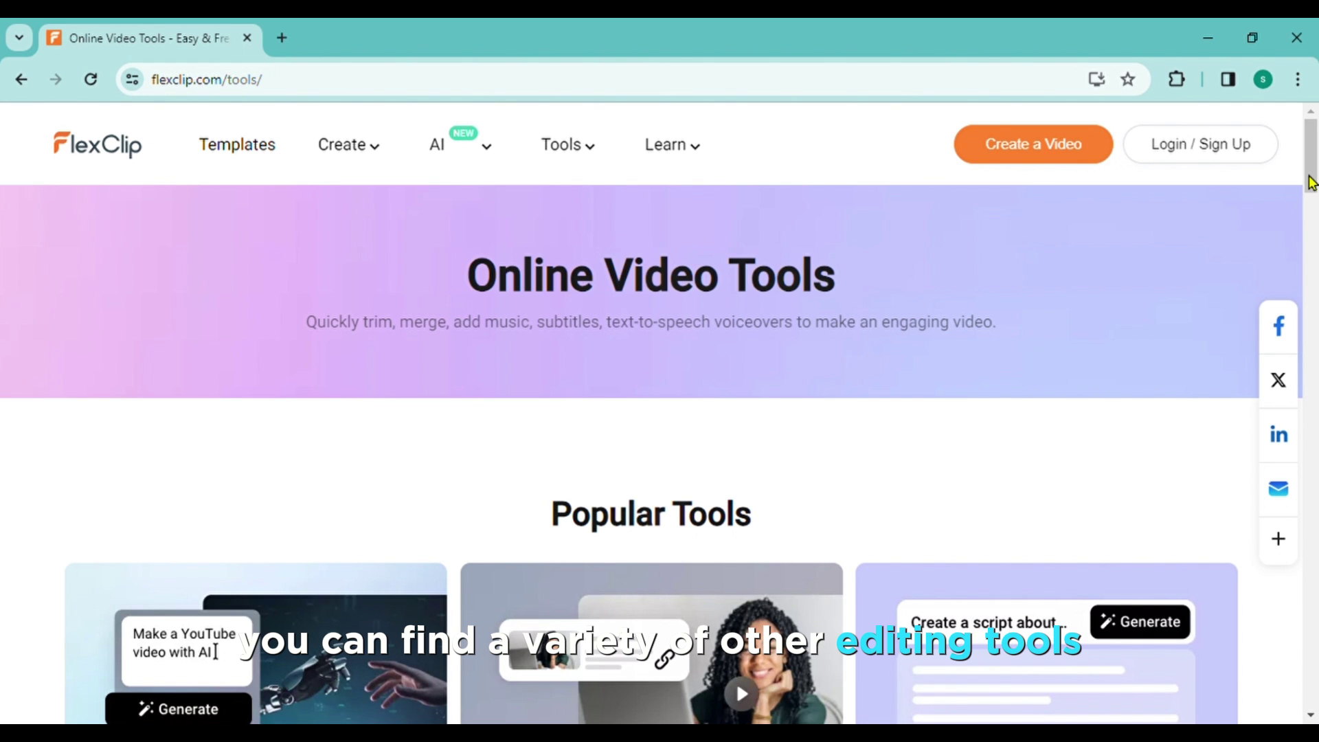
{"action": "left_click_drag", "start_coordinate": [1311, 183], "coordinate": [1312, 253]}
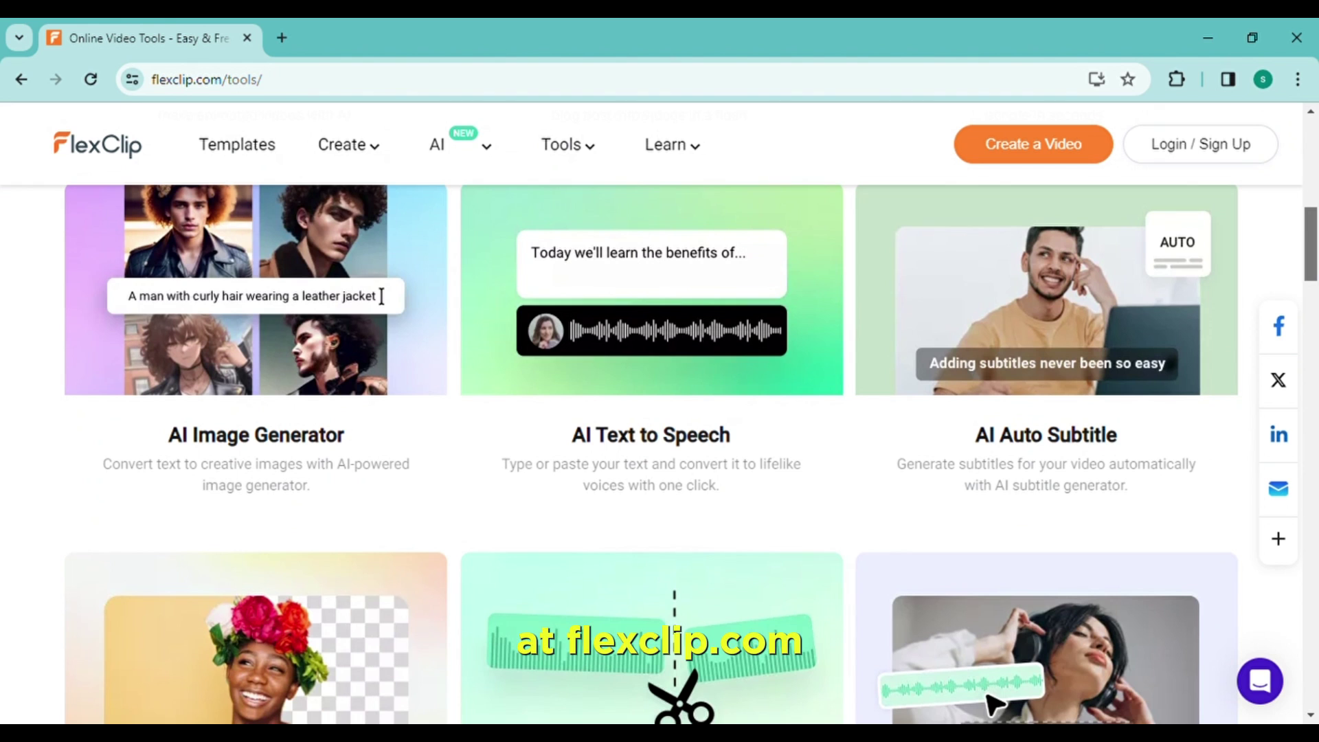
{"action": "scroll", "coordinate": [660, 412], "scroll_direction": "down", "scroll_amount": 5}
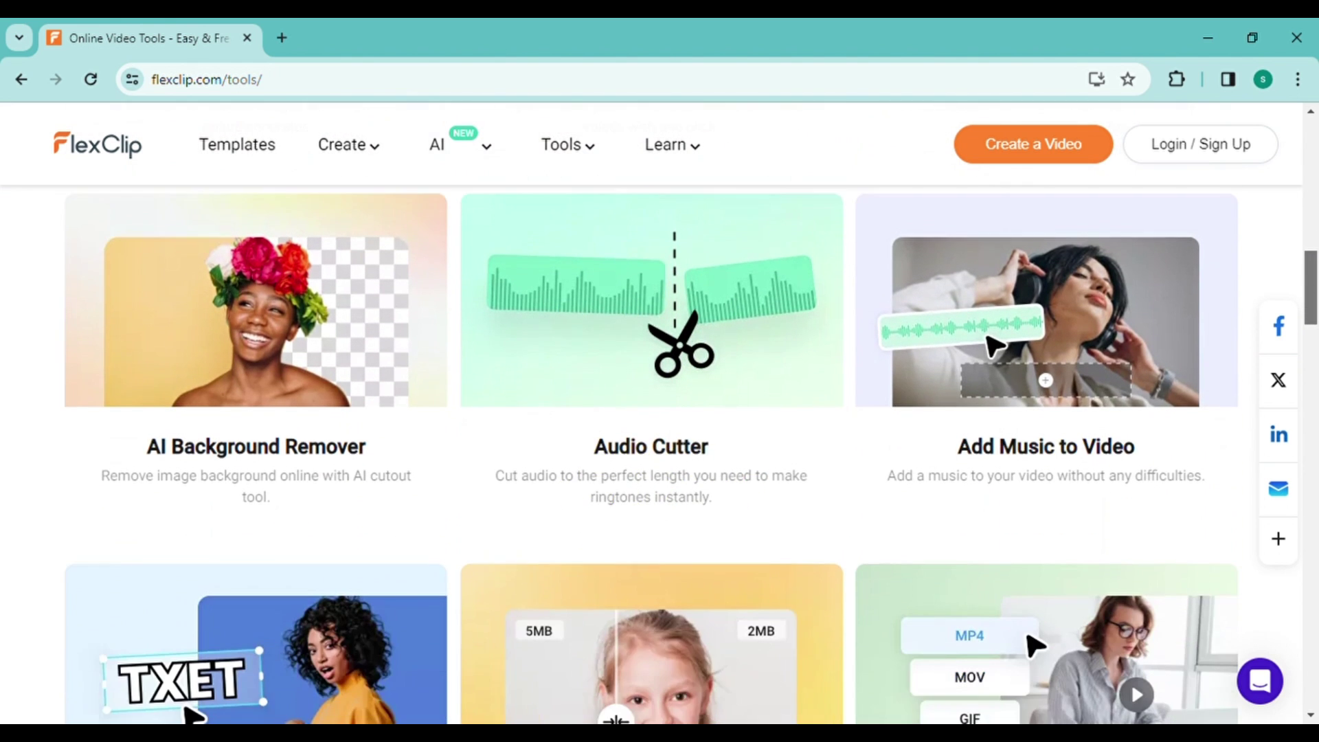
{"action": "scroll", "coordinate": [660, 412], "scroll_direction": "down", "scroll_amount": 3}
{"action": "scroll", "coordinate": [660, 413], "scroll_direction": "down", "scroll_amount": 3}
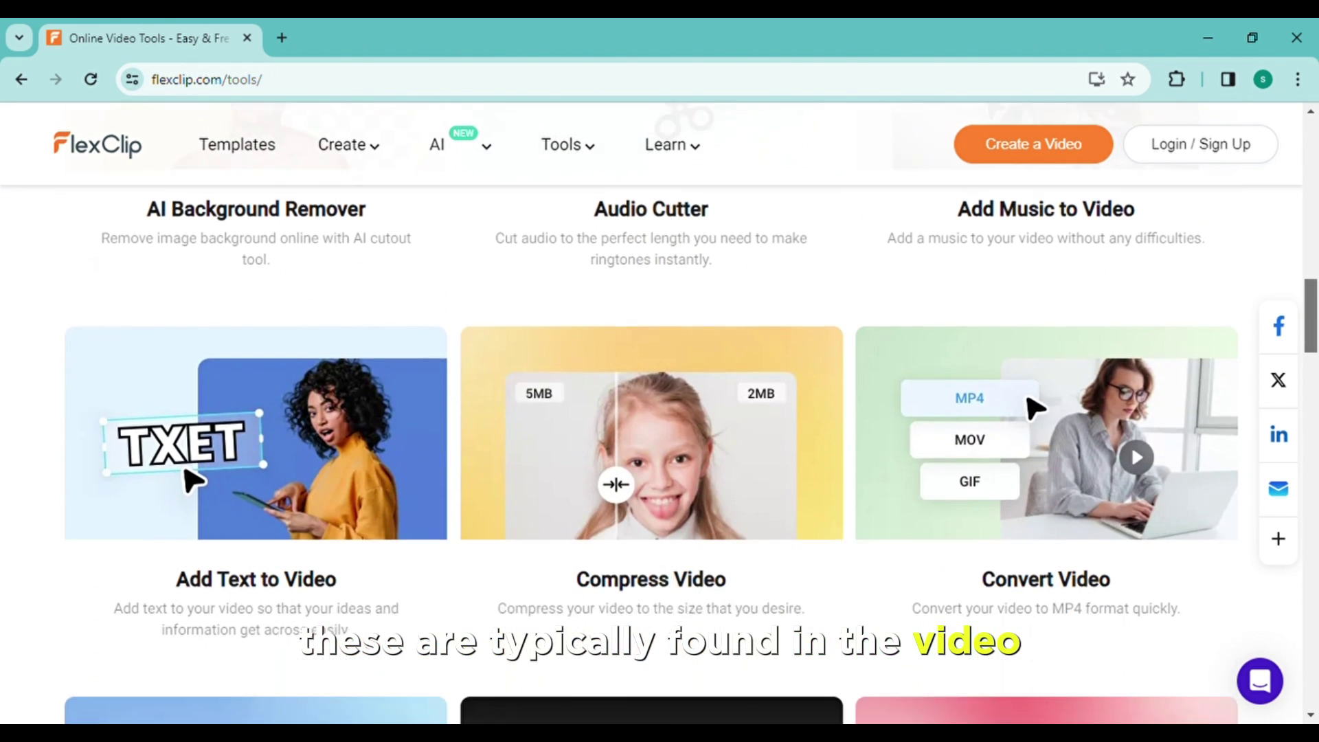
{"action": "scroll", "coordinate": [660, 413], "scroll_direction": "down", "scroll_amount": 2}
{"action": "scroll", "coordinate": [660, 413], "scroll_direction": "down", "scroll_amount": 3}
{"action": "scroll", "coordinate": [660, 412], "scroll_direction": "down", "scroll_amount": 2}
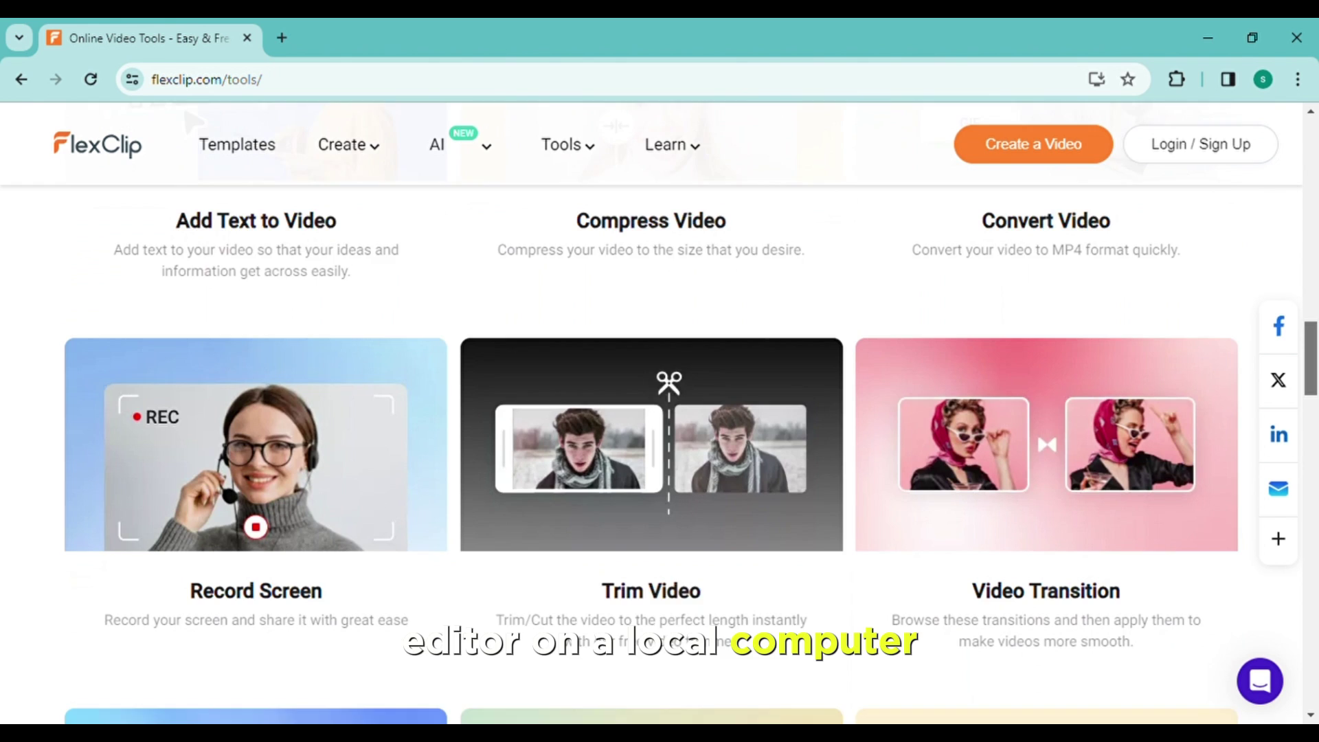
{"action": "scroll", "coordinate": [660, 412], "scroll_direction": "down", "scroll_amount": 2}
{"action": "scroll", "coordinate": [660, 413], "scroll_direction": "down", "scroll_amount": 2}
{"action": "scroll", "coordinate": [660, 413], "scroll_direction": "down", "scroll_amount": 1}
{"action": "scroll", "coordinate": [660, 413], "scroll_direction": "down", "scroll_amount": 1}
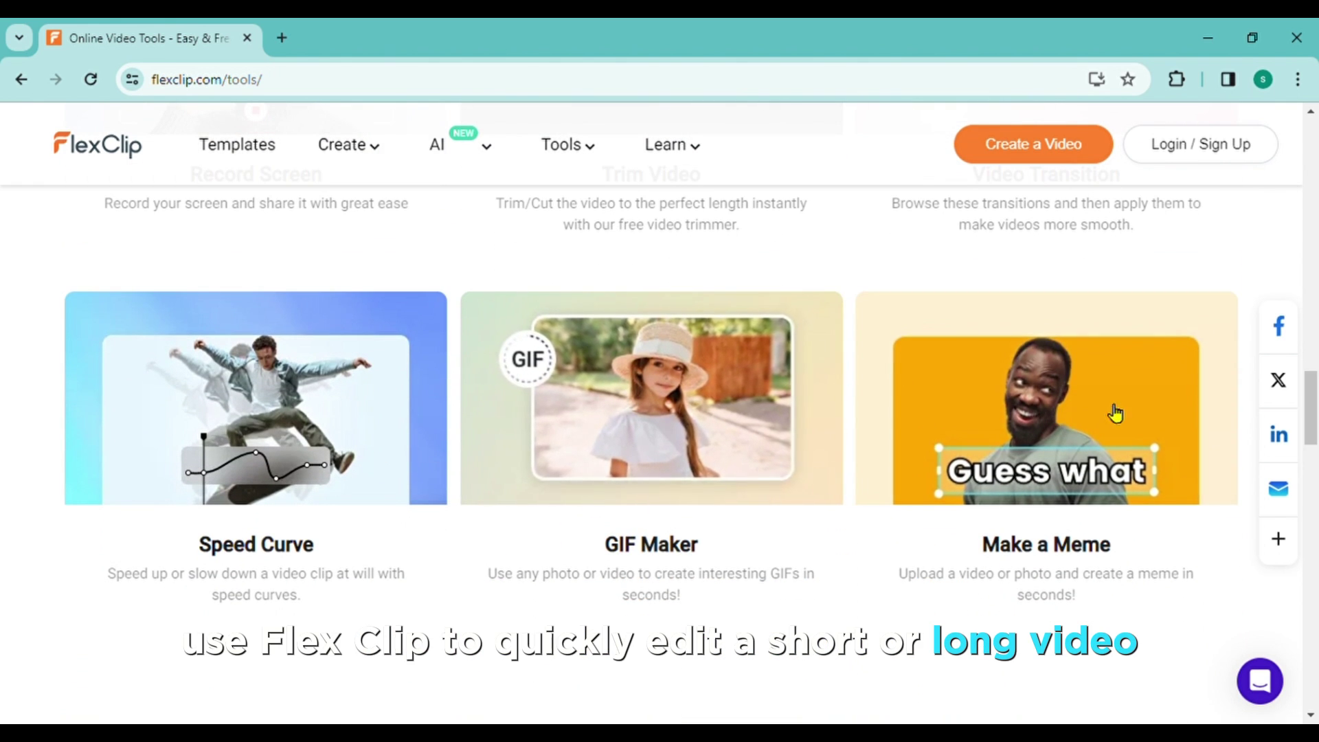
{"action": "scroll", "coordinate": [659, 412], "scroll_direction": "down", "scroll_amount": 2}
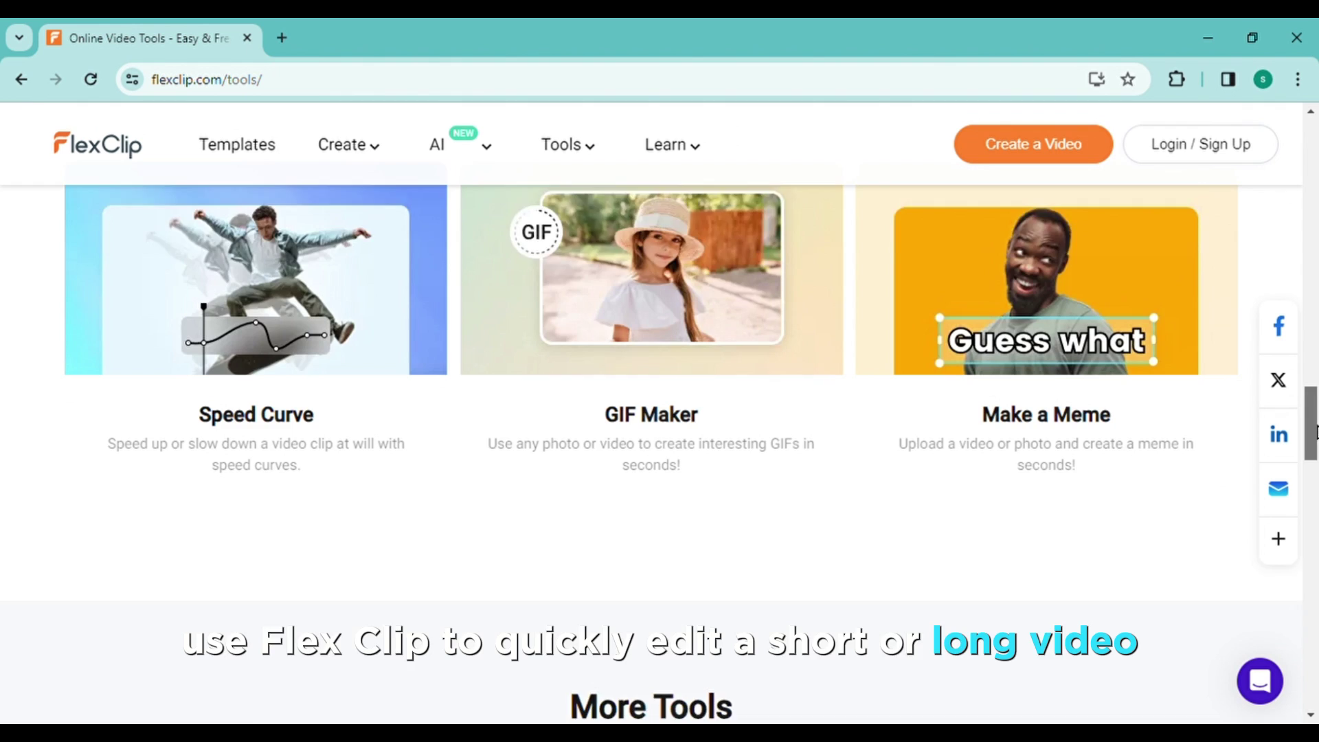
{"action": "scroll", "coordinate": [659, 413], "scroll_direction": "down", "scroll_amount": 2}
{"action": "scroll", "coordinate": [659, 413], "scroll_direction": "down", "scroll_amount": 2}
{"action": "scroll", "coordinate": [660, 413], "scroll_direction": "down", "scroll_amount": 2}
{"action": "scroll", "coordinate": [660, 413], "scroll_direction": "down", "scroll_amount": 1}
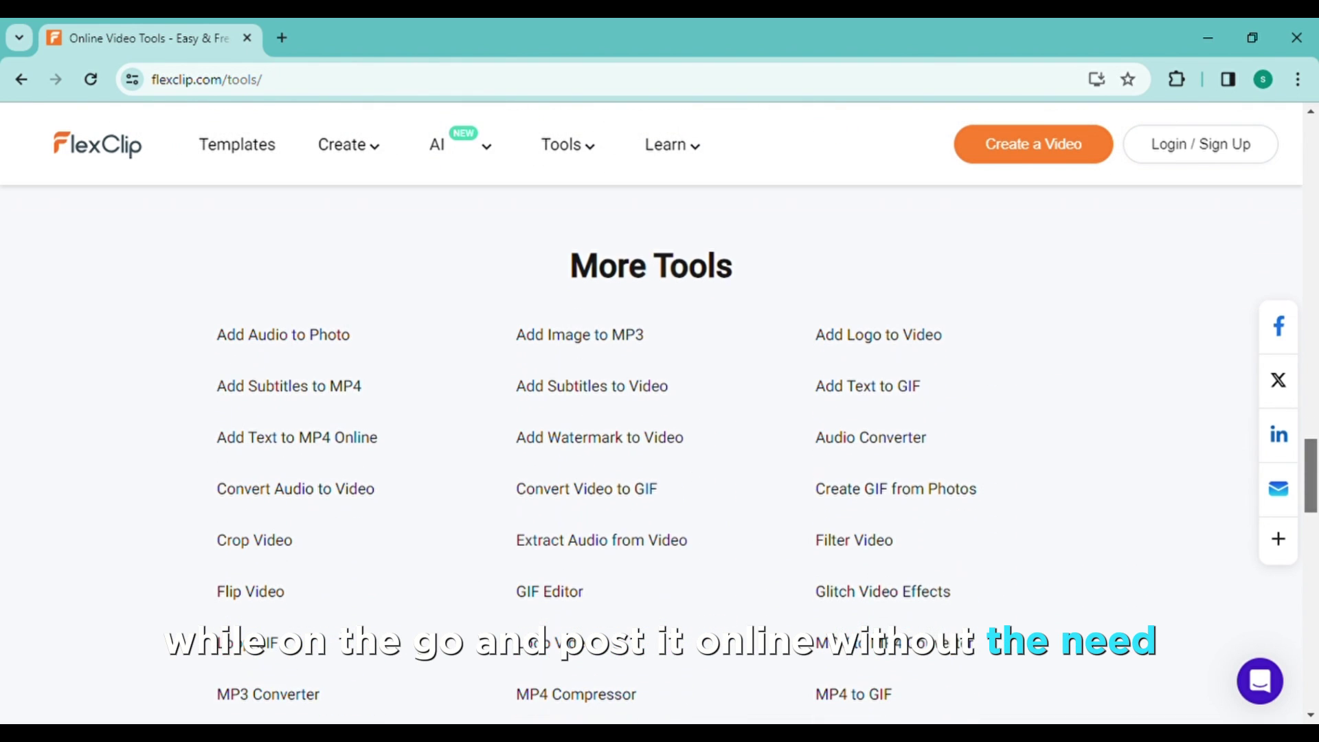
{"action": "scroll", "coordinate": [660, 412], "scroll_direction": "down", "scroll_amount": 1}
{"action": "scroll", "coordinate": [660, 413], "scroll_direction": "down", "scroll_amount": 2}
{"action": "scroll", "coordinate": [660, 413], "scroll_direction": "down", "scroll_amount": 1}
{"action": "scroll", "coordinate": [661, 412], "scroll_direction": "down", "scroll_amount": 1}
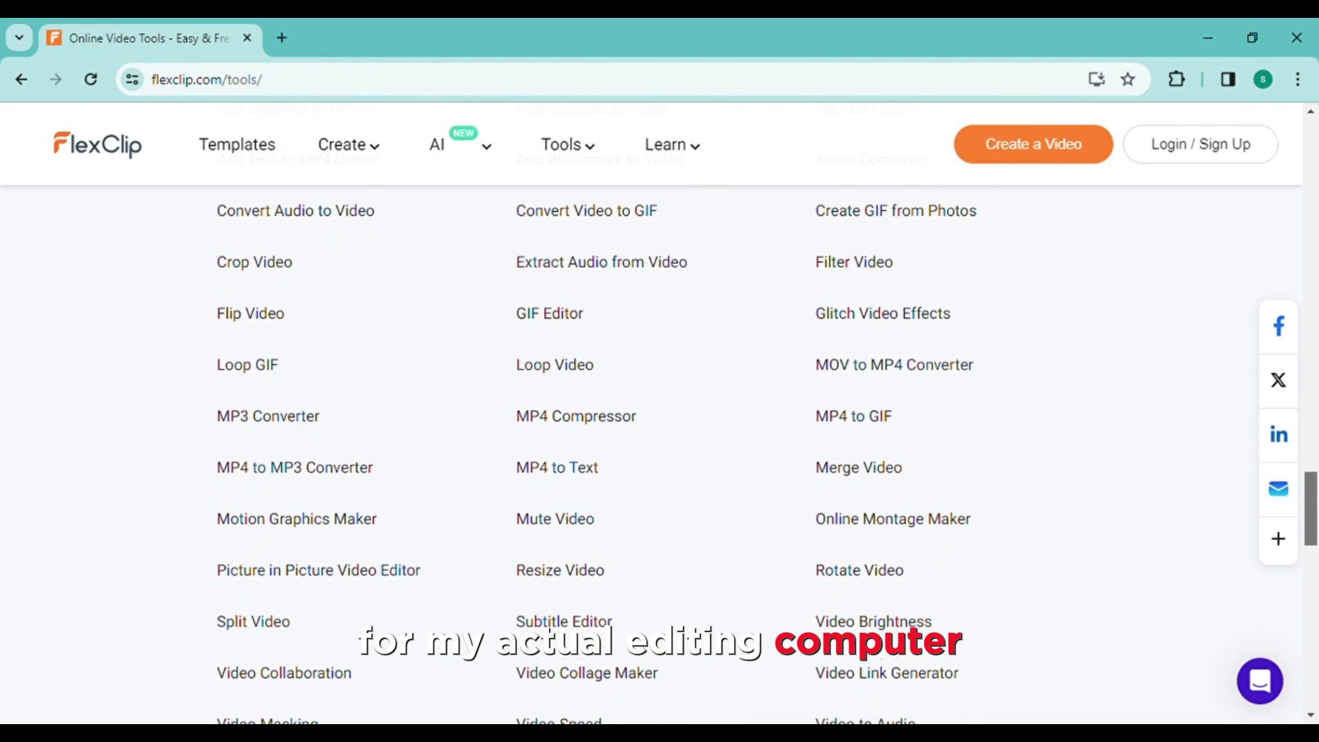
{"action": "scroll", "coordinate": [661, 413], "scroll_direction": "down", "scroll_amount": 1}
{"action": "scroll", "coordinate": [660, 413], "scroll_direction": "down", "scroll_amount": 1}
{"action": "scroll", "coordinate": [660, 412], "scroll_direction": "down", "scroll_amount": 1}
{"action": "scroll", "coordinate": [660, 412], "scroll_direction": "down", "scroll_amount": 1}
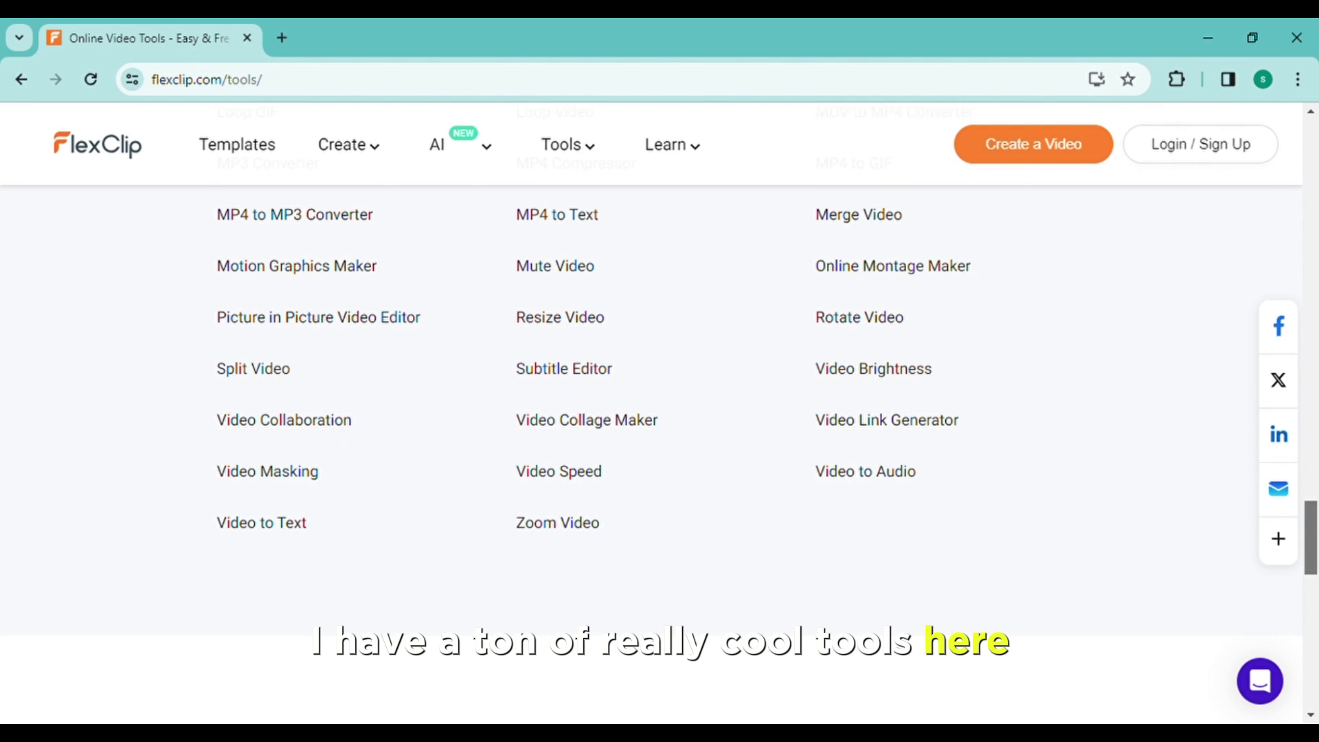
{"action": "scroll", "coordinate": [660, 412], "scroll_direction": "down", "scroll_amount": 1}
{"action": "scroll", "coordinate": [660, 413], "scroll_direction": "up", "scroll_amount": 2}
{"action": "scroll", "coordinate": [660, 413], "scroll_direction": "up", "scroll_amount": 1}
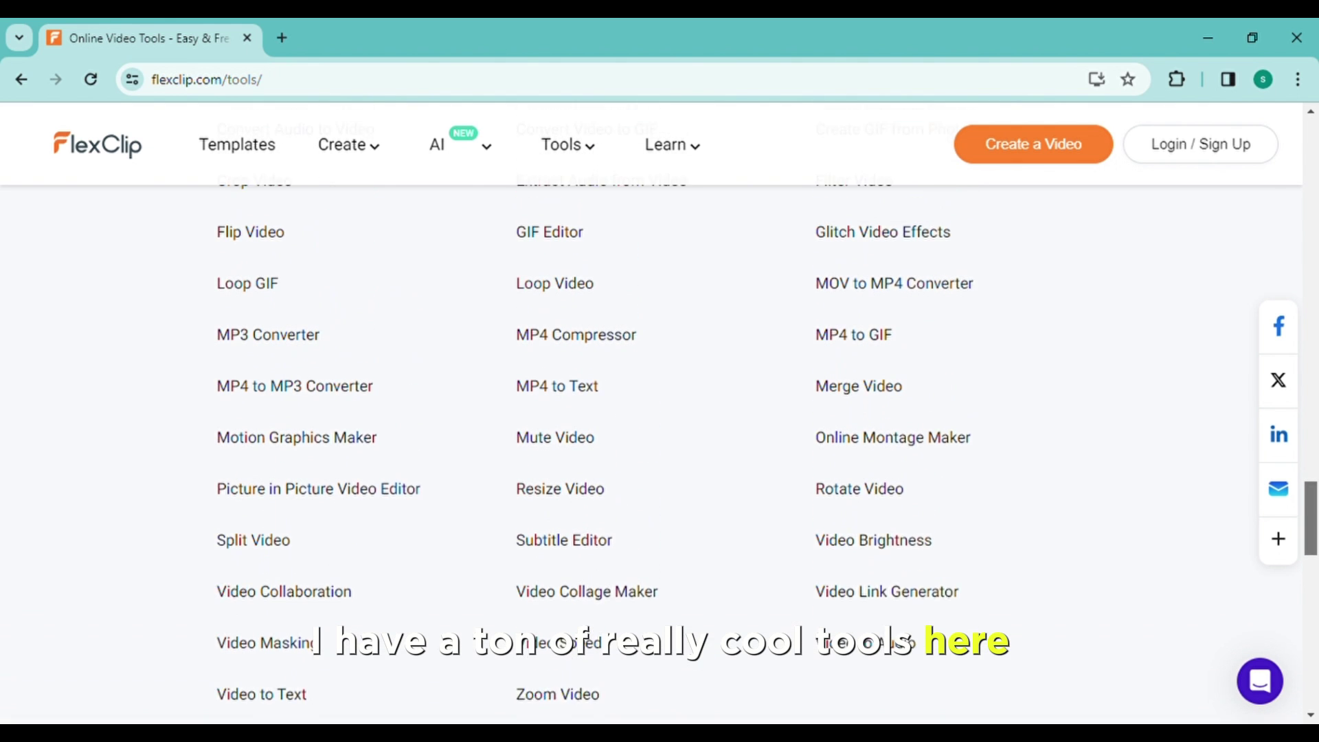
{"action": "scroll", "coordinate": [659, 412], "scroll_direction": "up", "scroll_amount": 1}
{"action": "scroll", "coordinate": [661, 413], "scroll_direction": "up", "scroll_amount": 2}
{"action": "scroll", "coordinate": [660, 413], "scroll_direction": "up", "scroll_amount": 1}
{"action": "scroll", "coordinate": [660, 413], "scroll_direction": "up", "scroll_amount": 3}
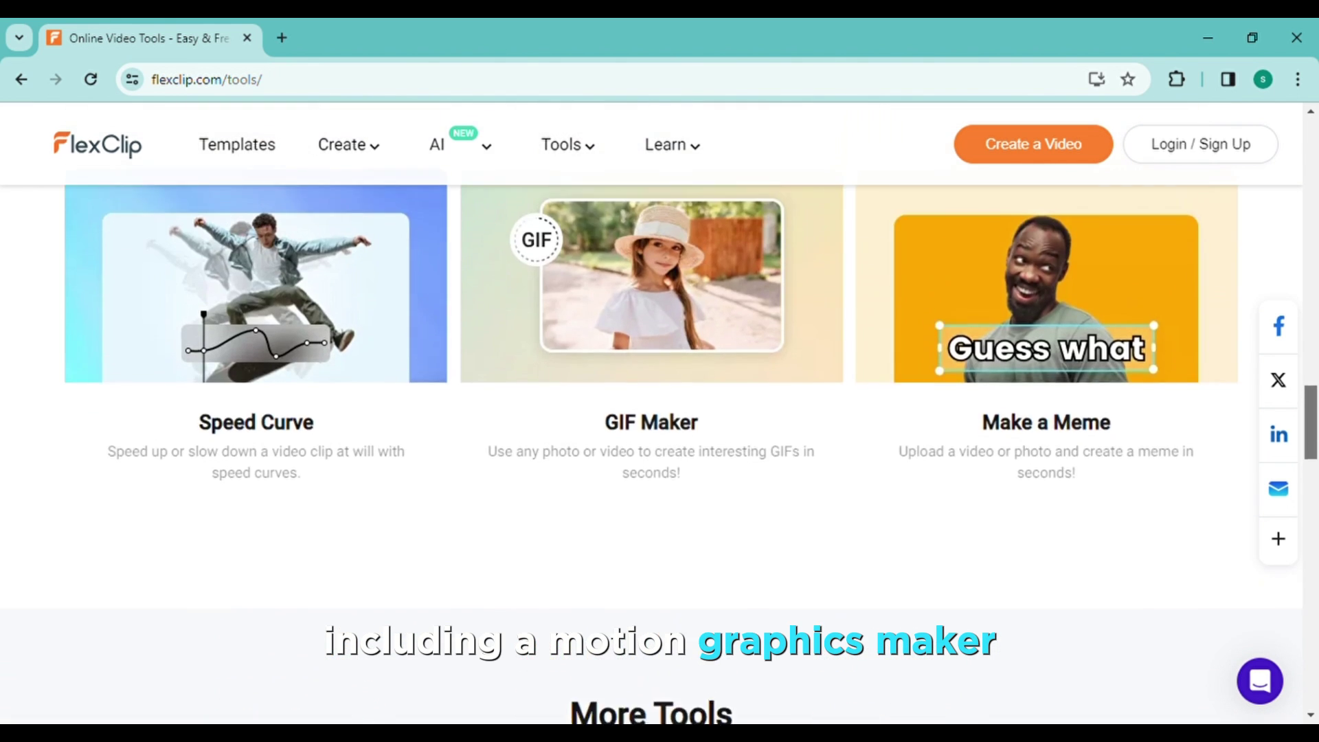
{"action": "scroll", "coordinate": [660, 413], "scroll_direction": "up", "scroll_amount": 3}
{"action": "scroll", "coordinate": [659, 412], "scroll_direction": "up", "scroll_amount": 1}
{"action": "scroll", "coordinate": [660, 413], "scroll_direction": "up", "scroll_amount": 2}
{"action": "scroll", "coordinate": [661, 412], "scroll_direction": "up", "scroll_amount": 2}
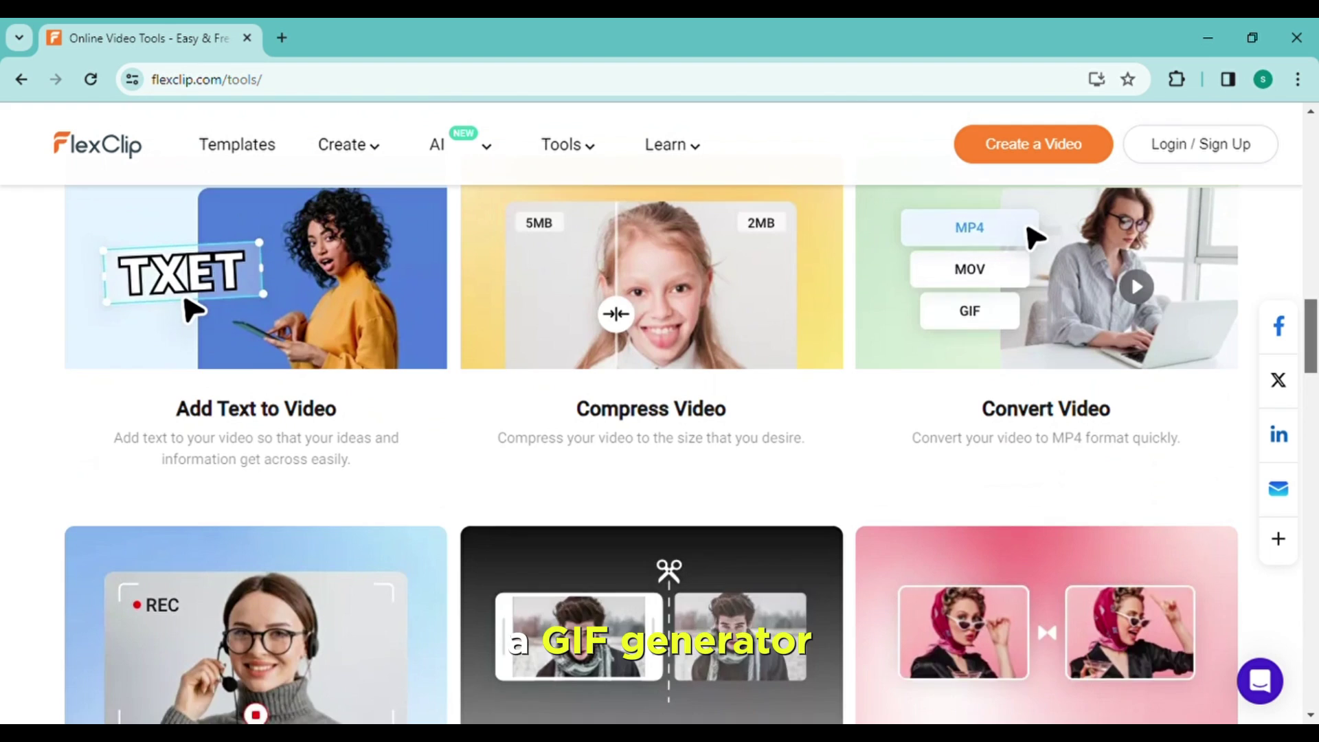
{"action": "scroll", "coordinate": [660, 413], "scroll_direction": "up", "scroll_amount": 1}
{"action": "scroll", "coordinate": [659, 412], "scroll_direction": "up", "scroll_amount": 2}
{"action": "scroll", "coordinate": [660, 413], "scroll_direction": "up", "scroll_amount": 1}
{"action": "scroll", "coordinate": [660, 413], "scroll_direction": "up", "scroll_amount": 3}
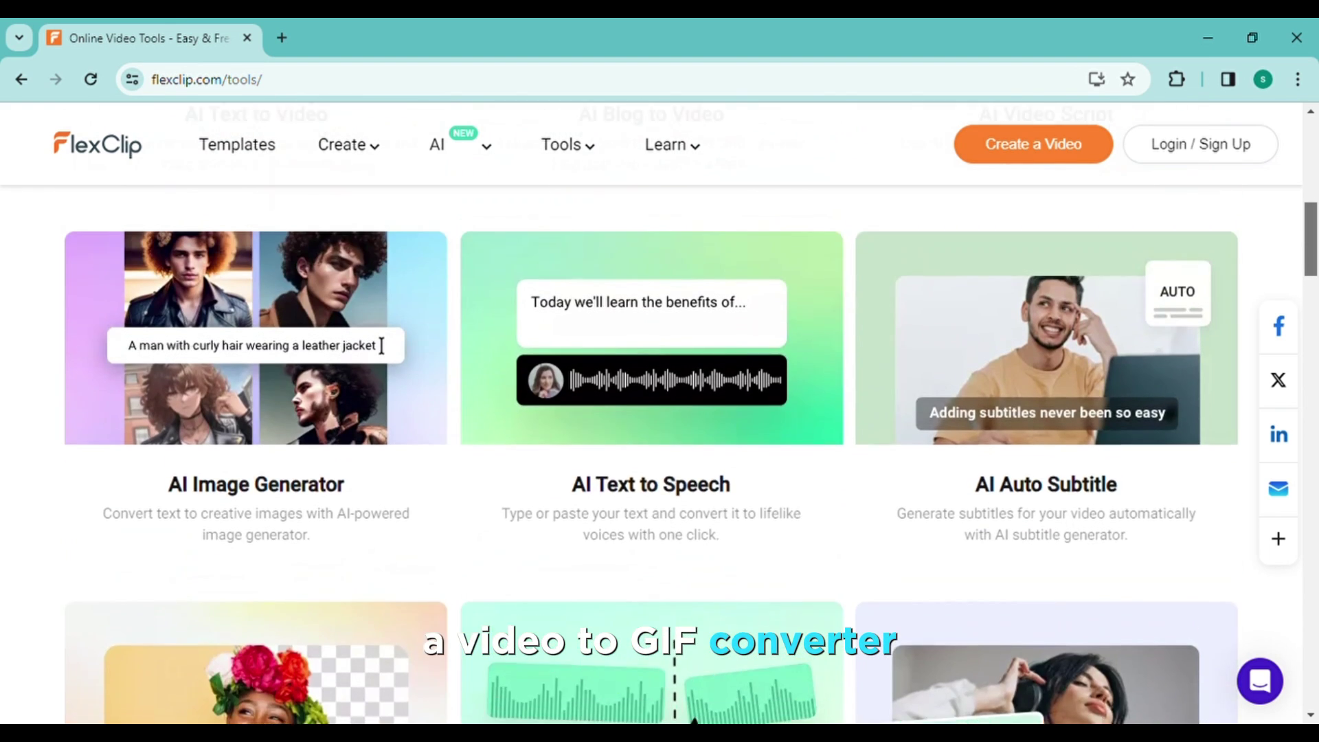
{"action": "scroll", "coordinate": [659, 413], "scroll_direction": "up", "scroll_amount": 2}
{"action": "scroll", "coordinate": [659, 412], "scroll_direction": "up", "scroll_amount": 2}
{"action": "scroll", "coordinate": [660, 413], "scroll_direction": "up", "scroll_amount": 4}
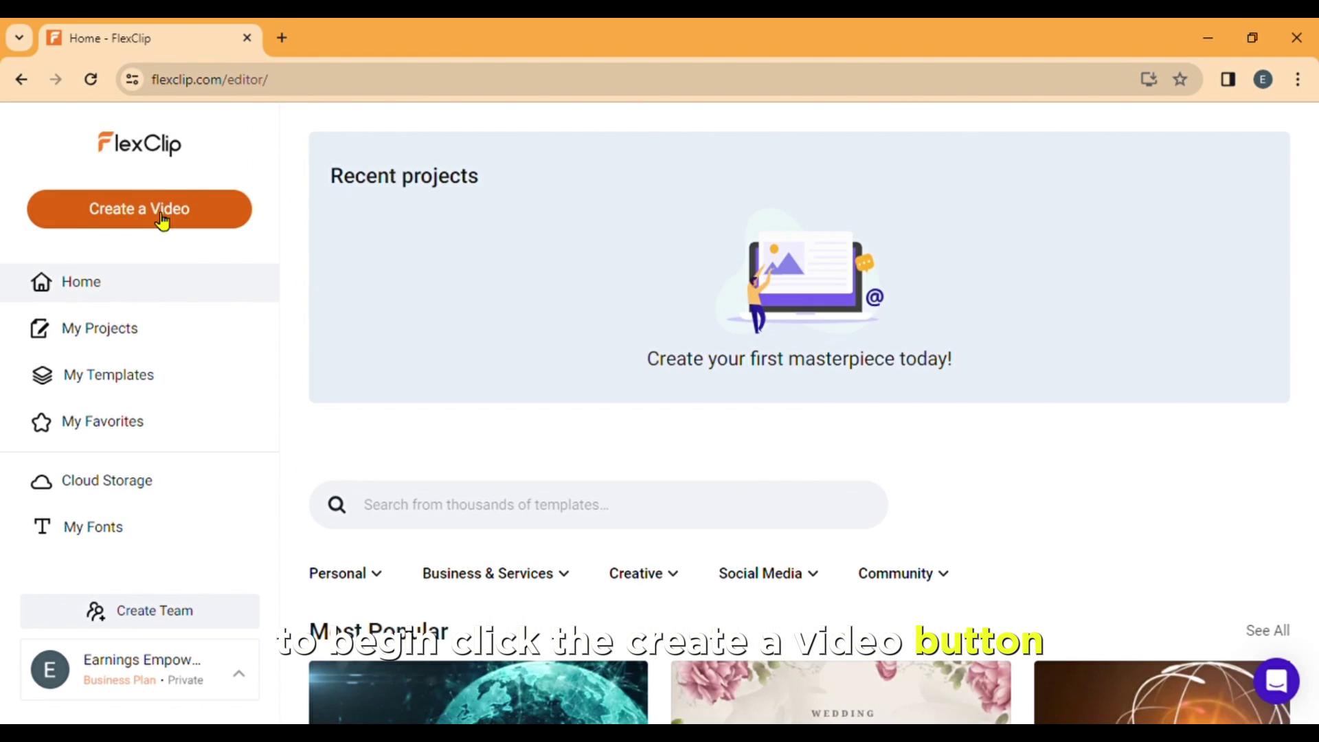
- Create a new video in the 16:9 landscape ratio and enter the editor
{"action": "left_click", "coordinate": [156, 213]}
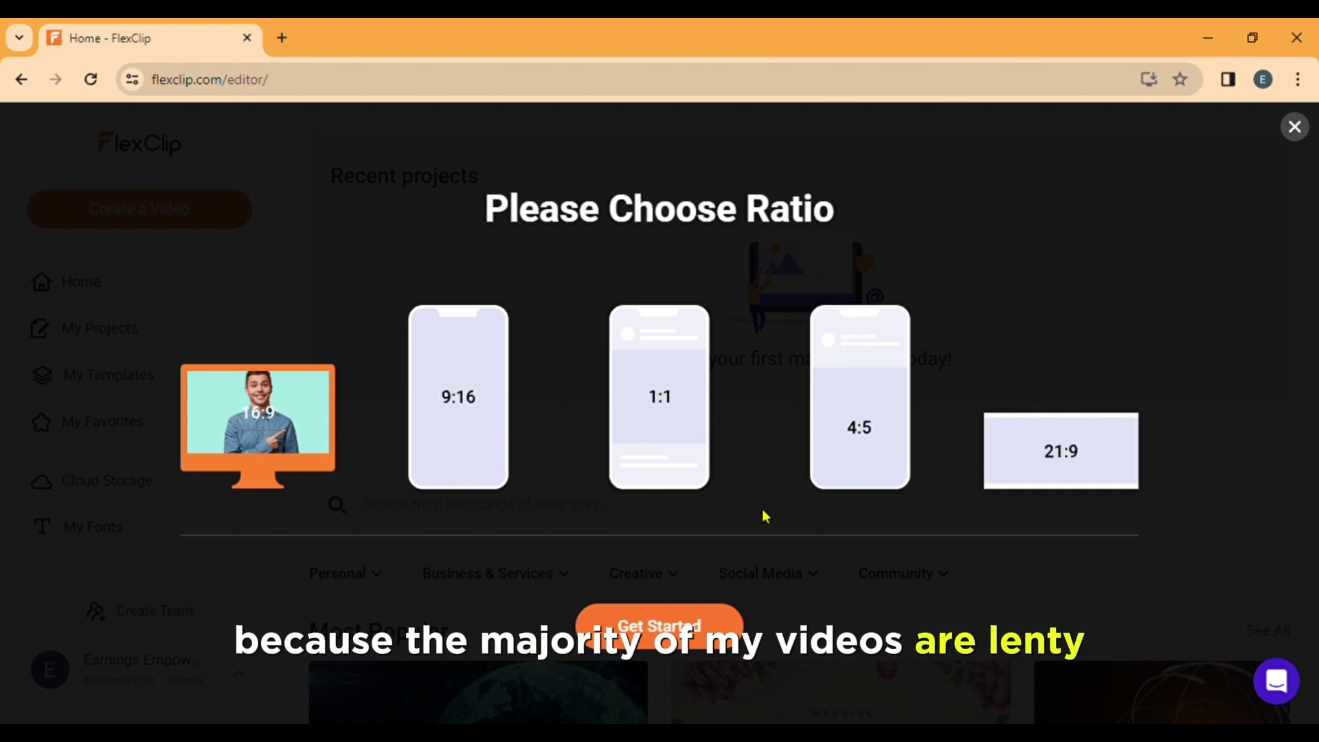
{"action": "left_click", "coordinate": [659, 625]}
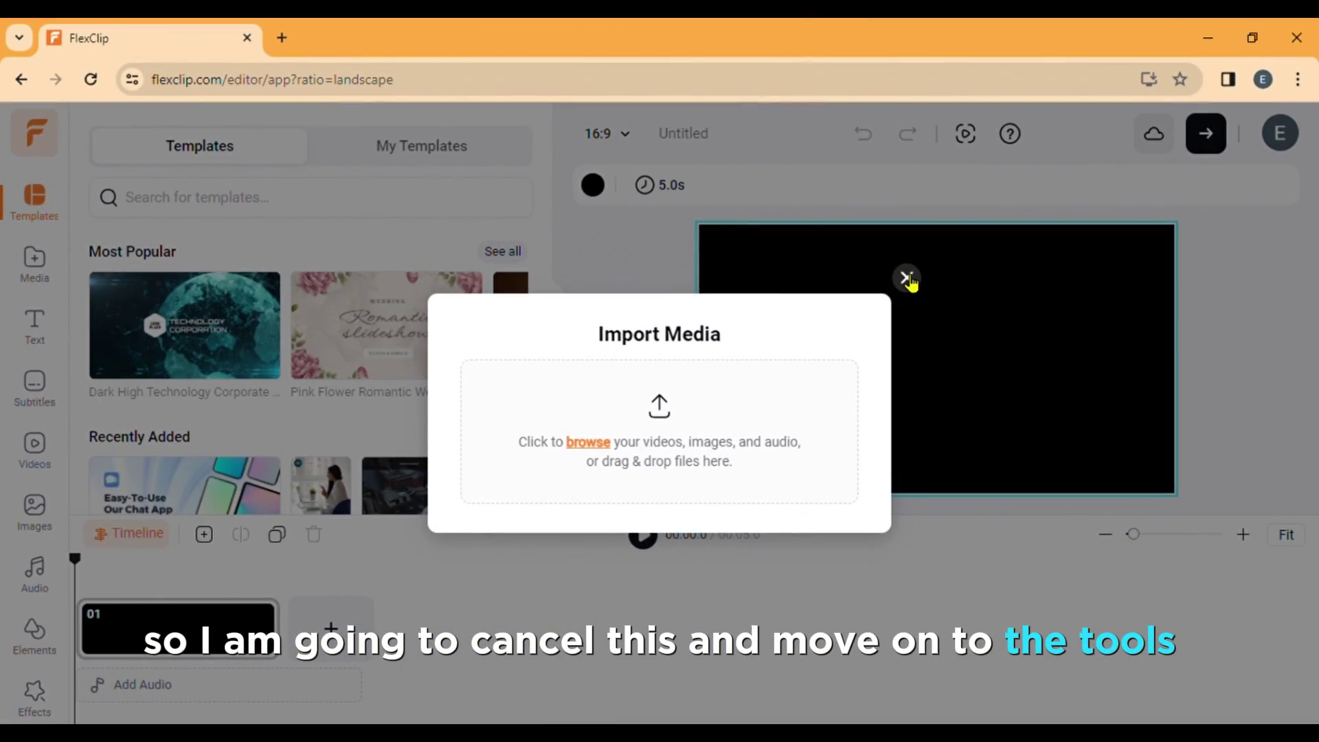
- Dismiss the import-media prompt and open AI Video Generator from Tools
{"action": "left_click", "coordinate": [907, 278]}
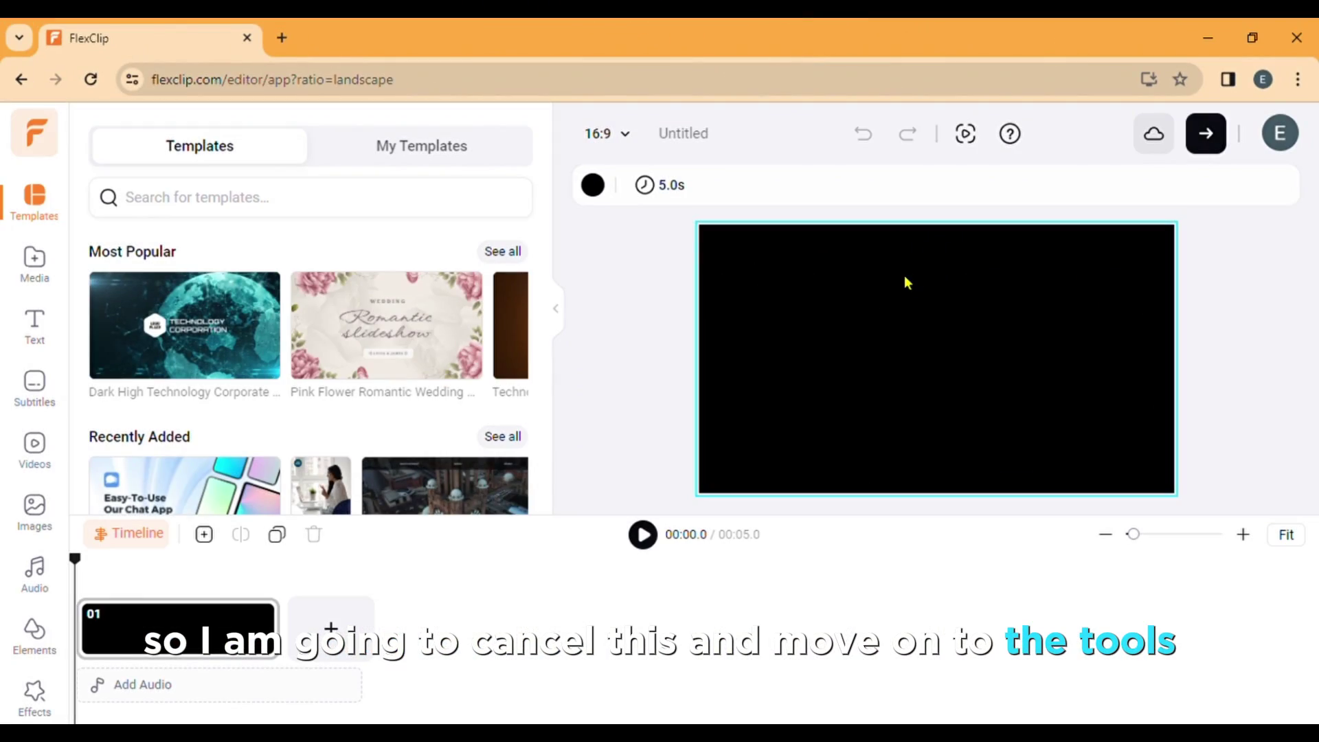
{"action": "scroll", "coordinate": [34, 413], "scroll_direction": "down", "scroll_amount": 2}
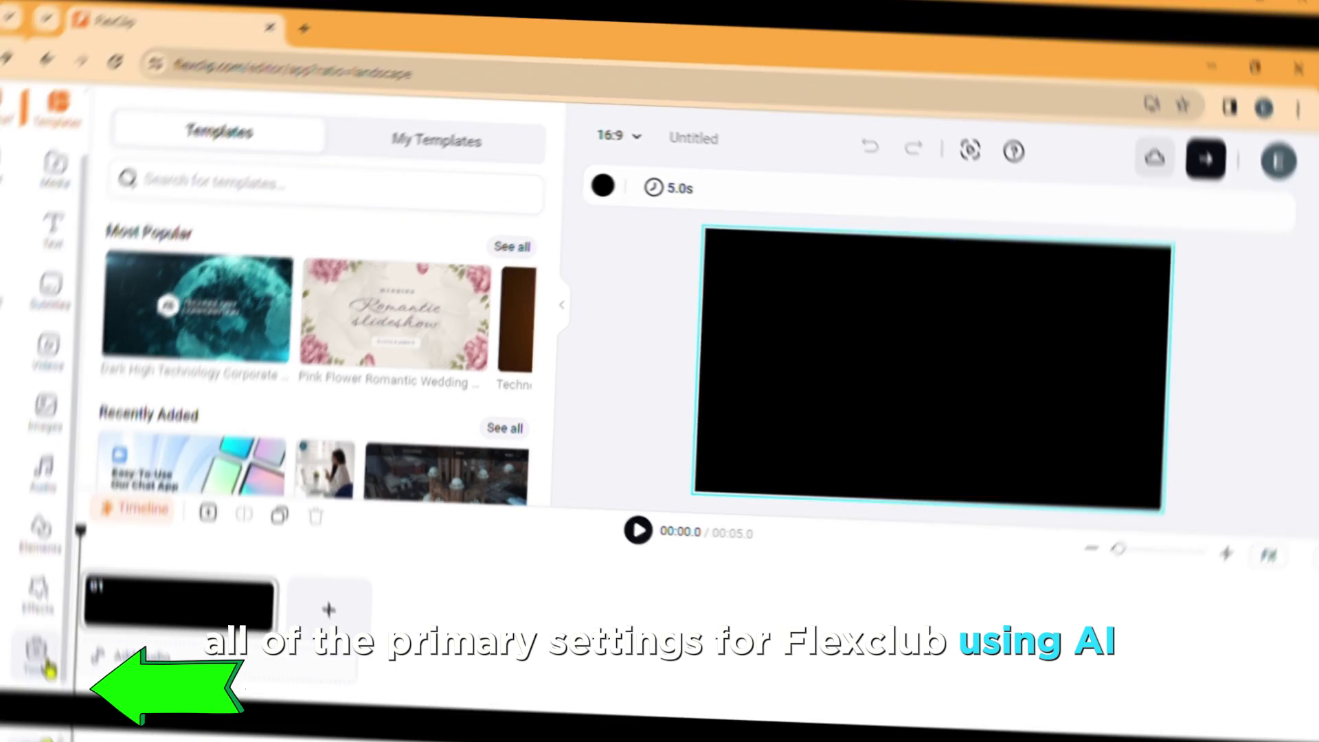
{"action": "left_click", "coordinate": [36, 685]}
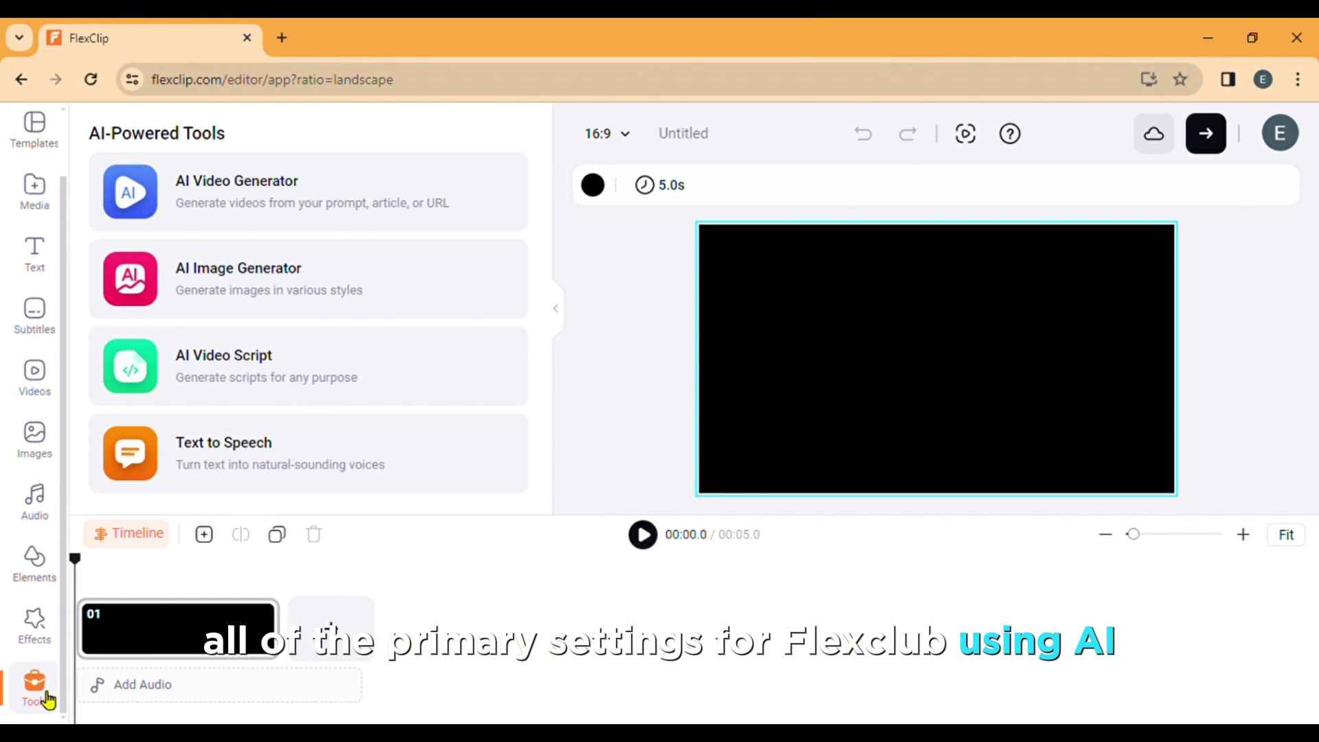
{"action": "left_click_drag", "start_coordinate": [538, 212], "coordinate": [544, 410]}
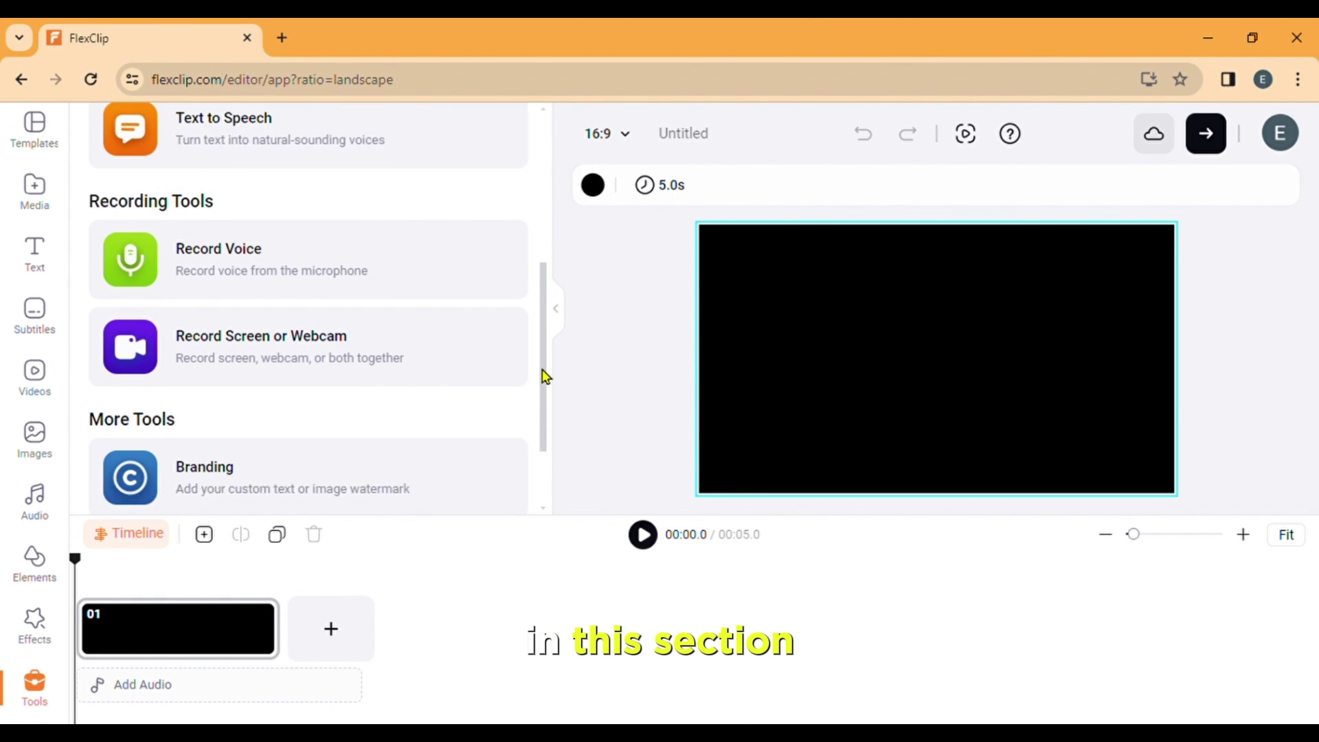
{"action": "scroll", "coordinate": [309, 309], "scroll_direction": "up", "scroll_amount": 5}
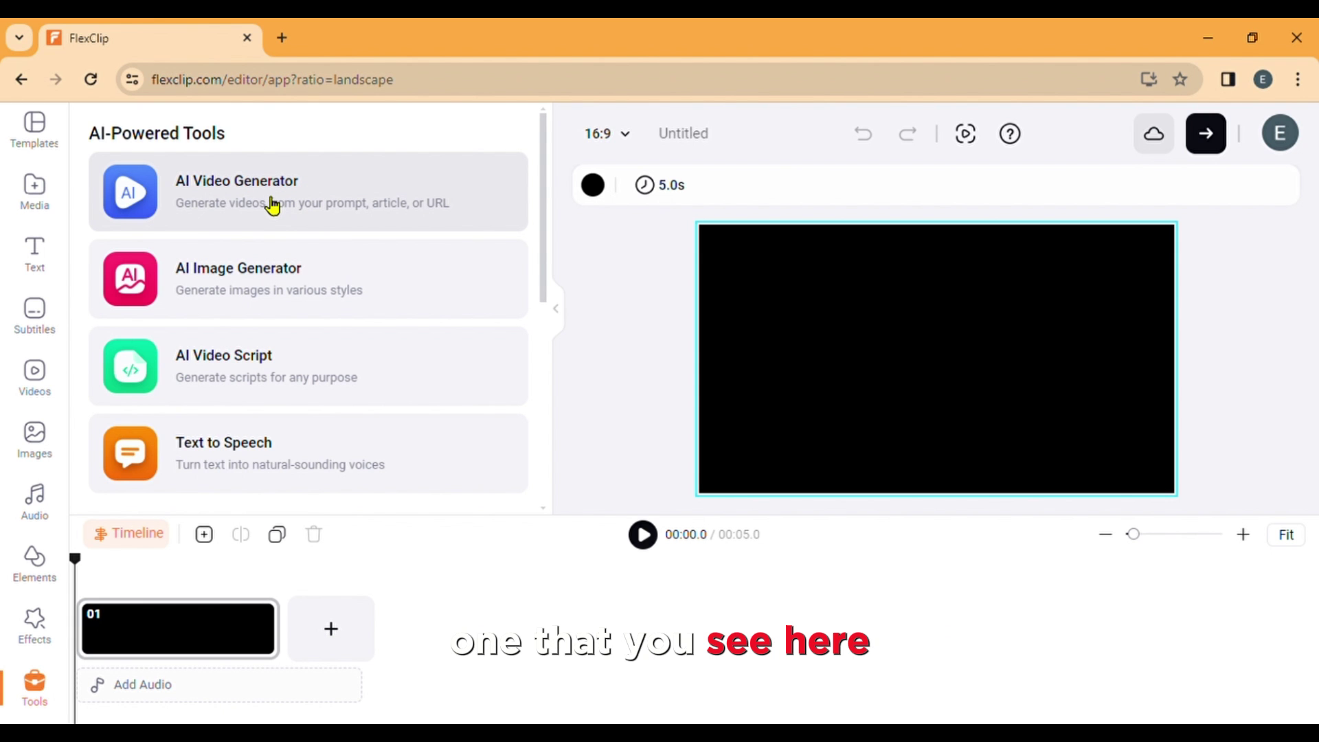
{"action": "left_click", "coordinate": [309, 199]}
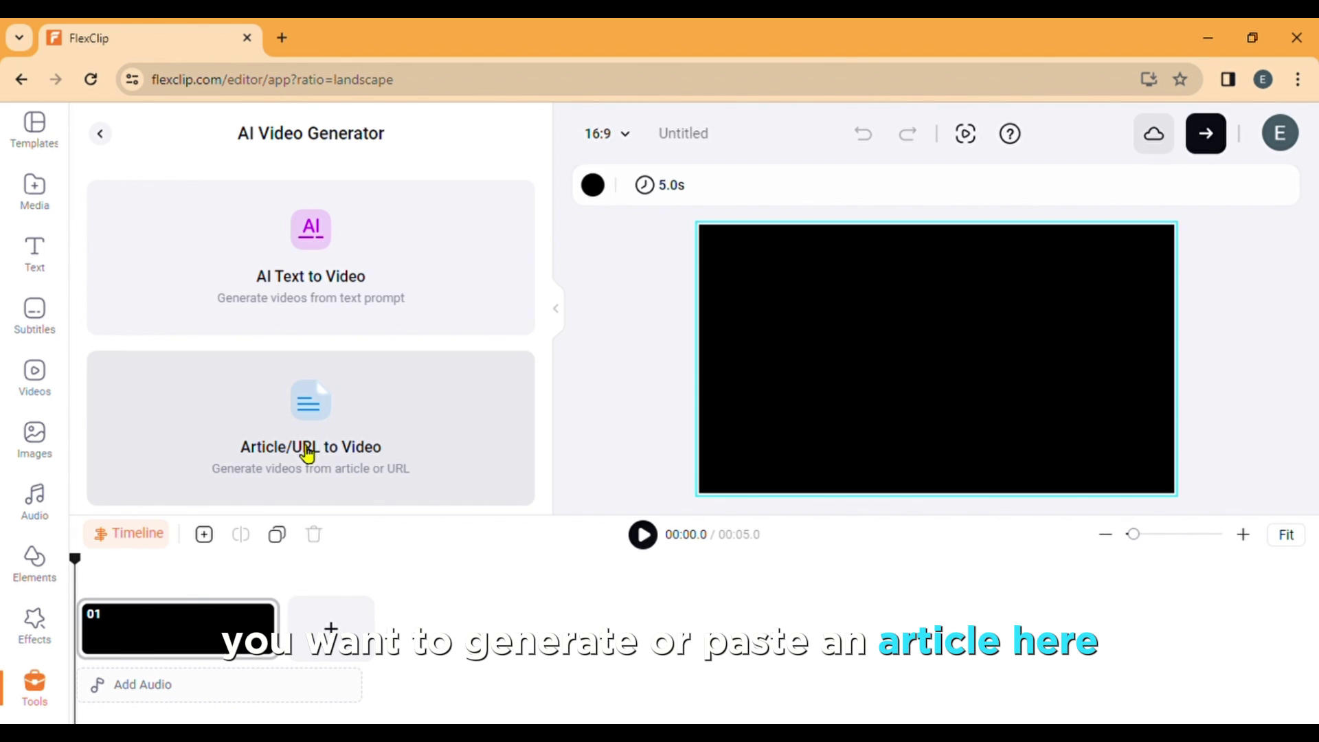
- Enter an AI text-to-video prompt on technology's impact on society, with Vintage Yellow subtitles
{"action": "left_click", "coordinate": [312, 251]}
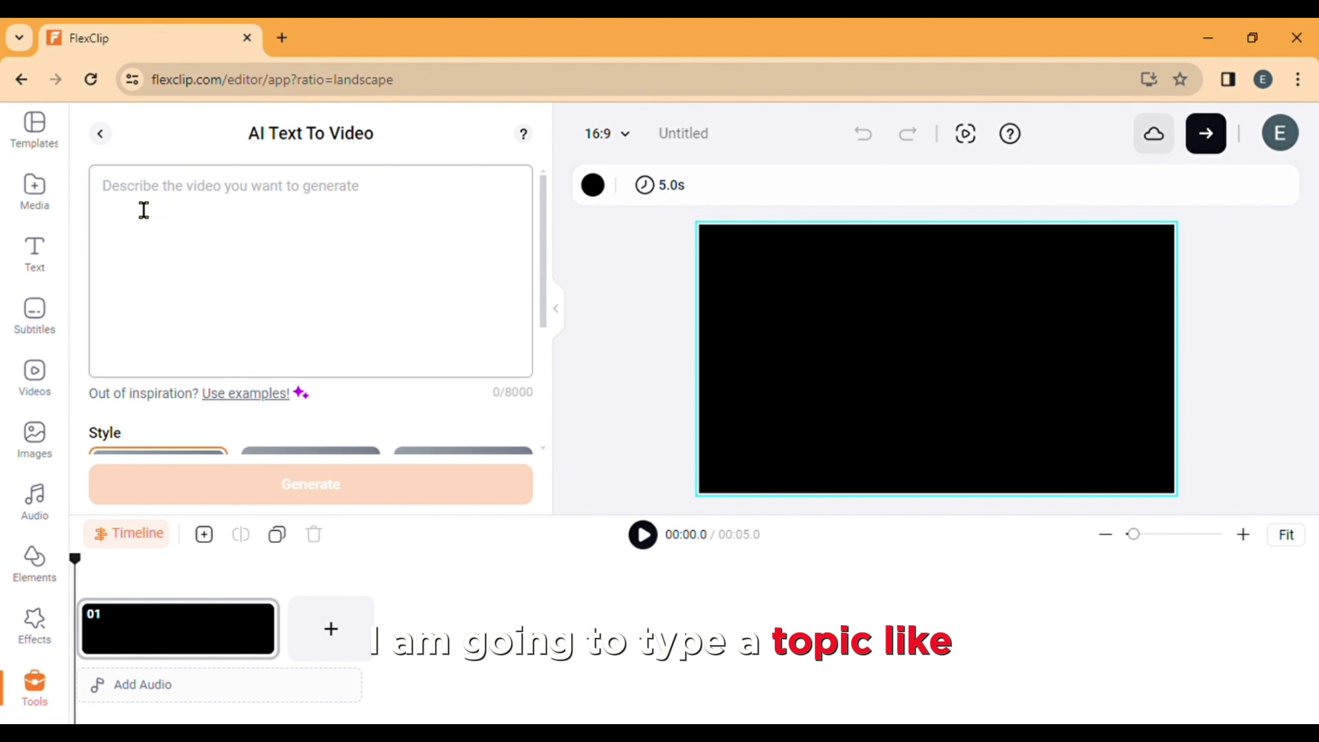
{"action": "type", "text": "Impact of Technology on society"}
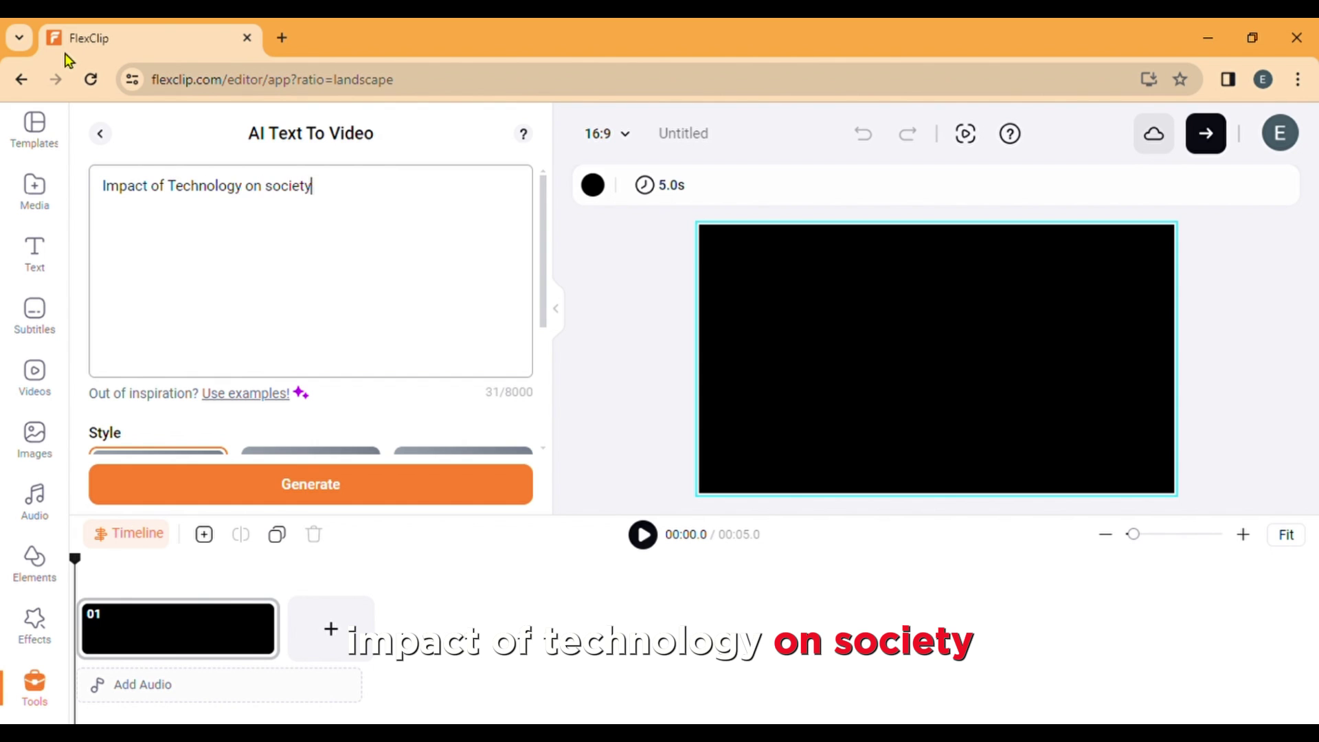
{"action": "scroll", "coordinate": [412, 360], "scroll_direction": "down", "scroll_amount": 2}
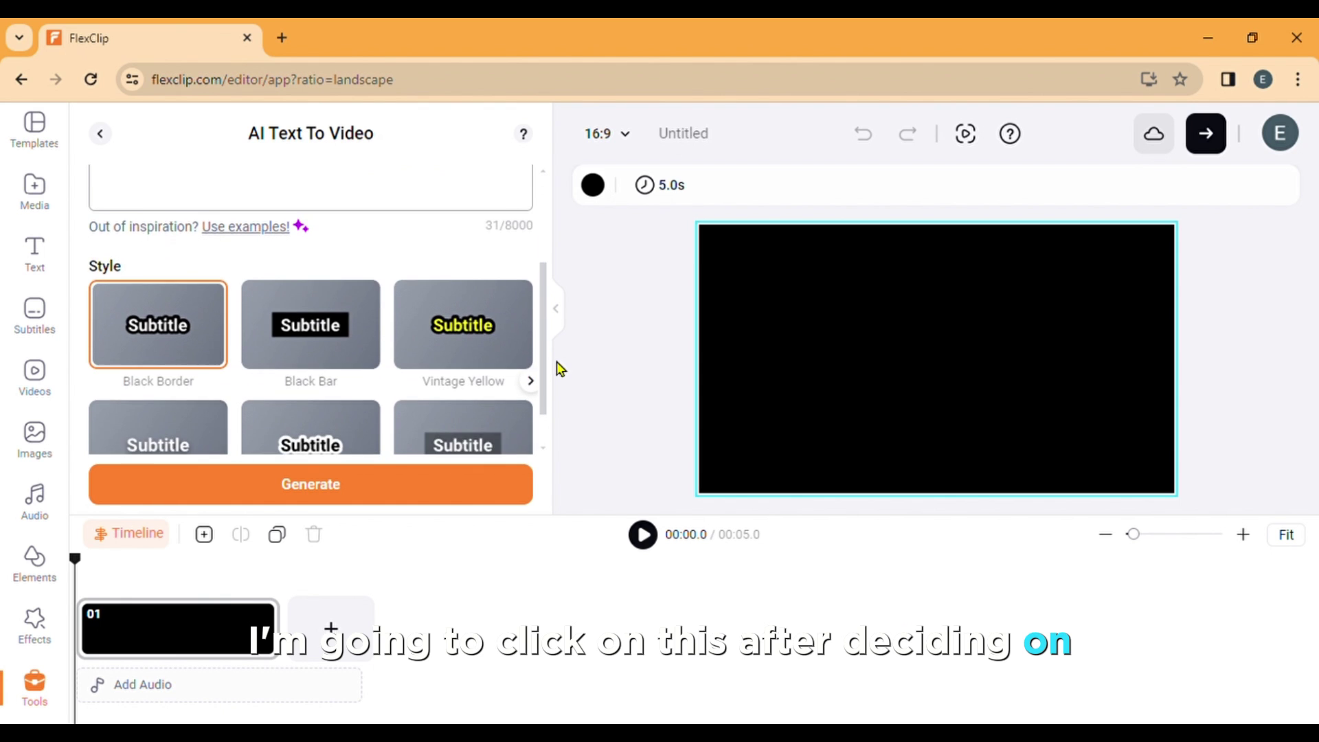
{"action": "scroll", "coordinate": [547, 371], "scroll_direction": "down", "scroll_amount": 2}
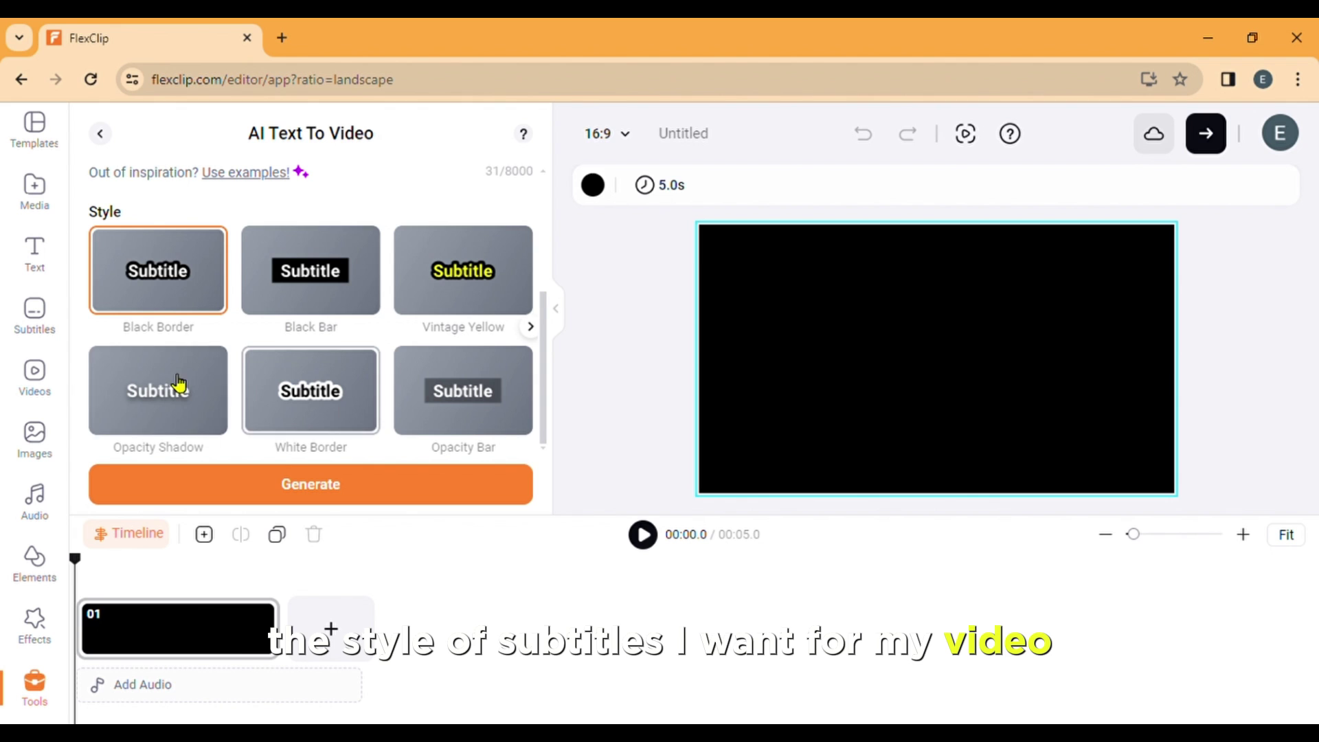
{"action": "left_click", "coordinate": [491, 282]}
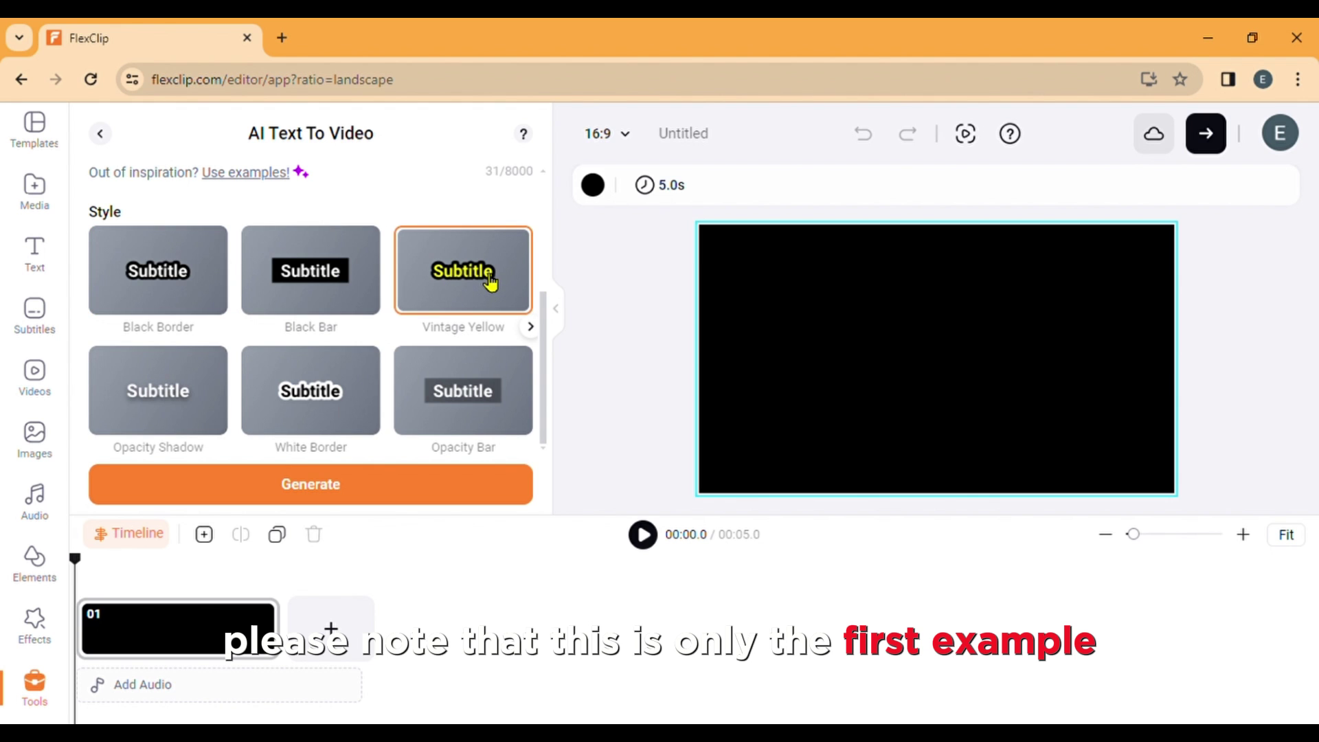
- Generate the AI video, producing a 36-second, six-scene subtitled technology video
{"action": "left_click", "coordinate": [311, 485]}
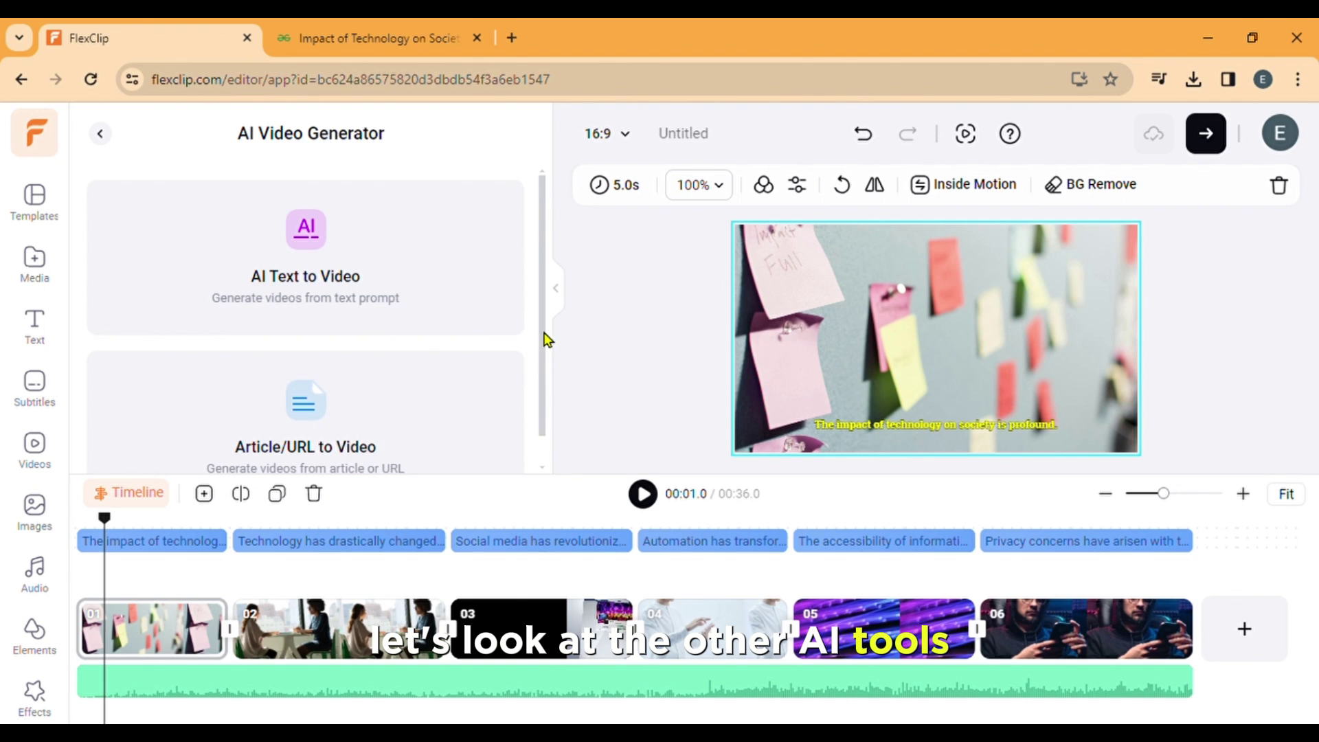
{"action": "scroll", "coordinate": [546, 339], "scroll_direction": "down", "scroll_amount": 1}
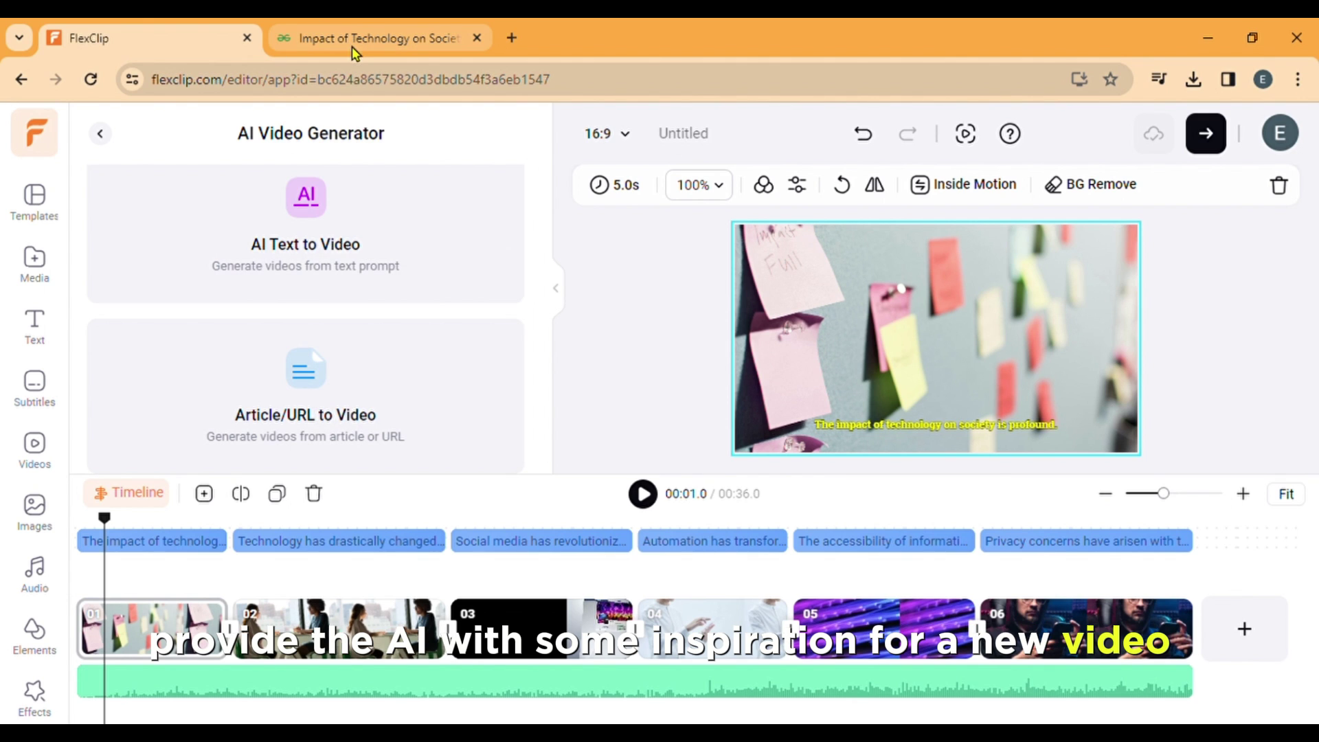
- Paste the GeeksforGeeks article URL into Article/URL to Video and generate
{"action": "left_click", "coordinate": [308, 383]}
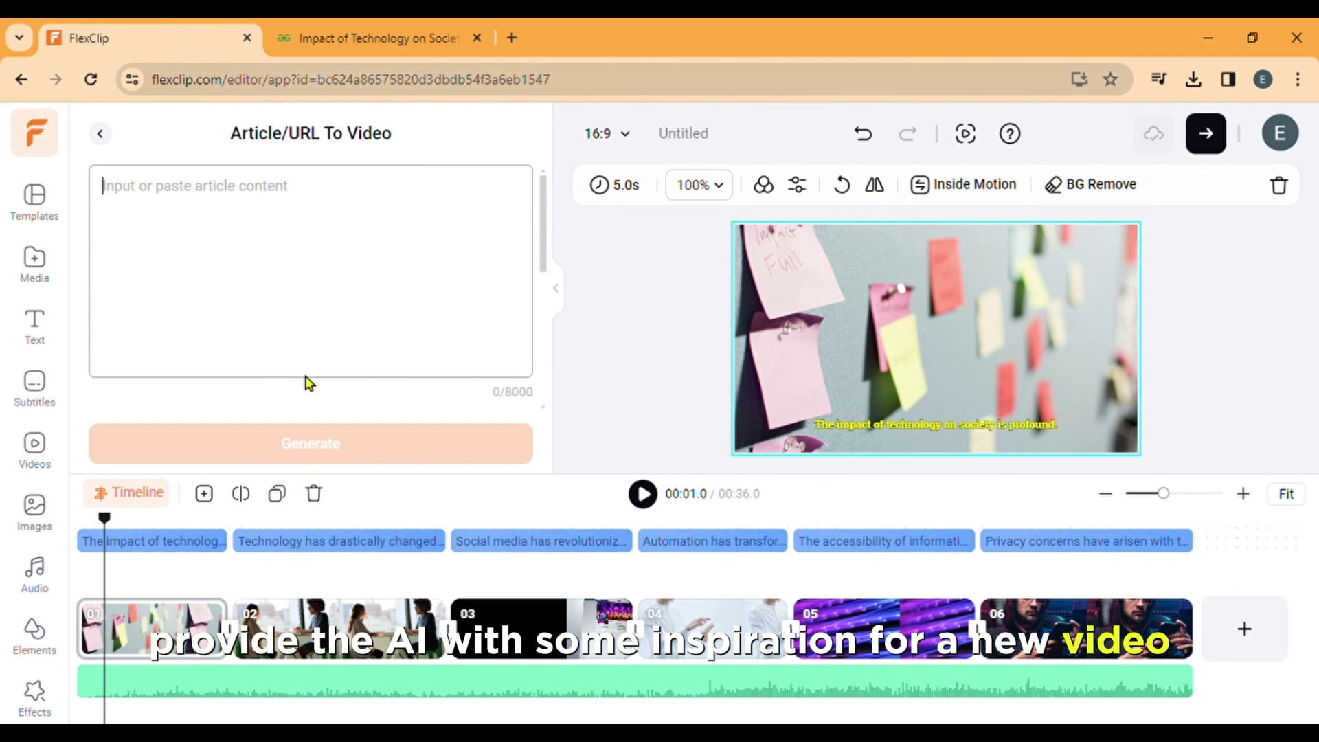
{"action": "left_click", "coordinate": [377, 39]}
{"action": "mouse_move", "coordinate": [453, 128]}
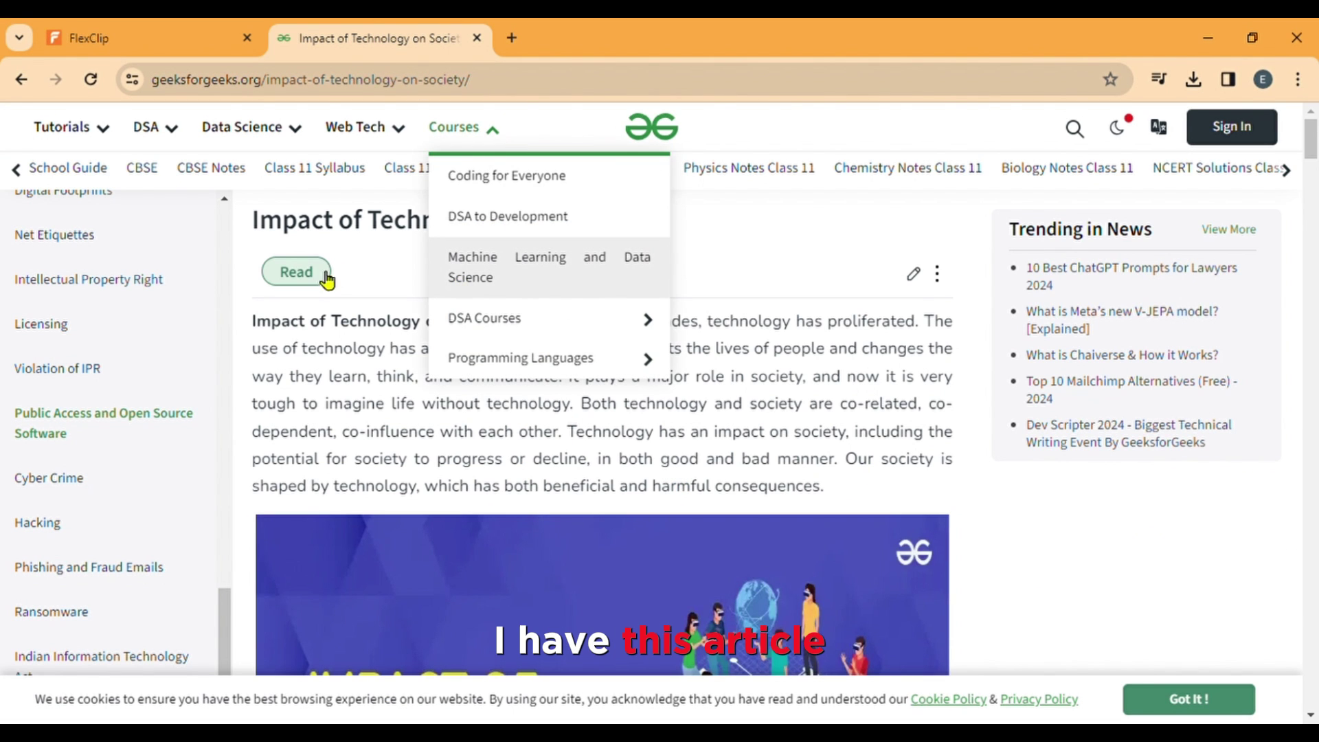
{"action": "left_click", "coordinate": [221, 79]}
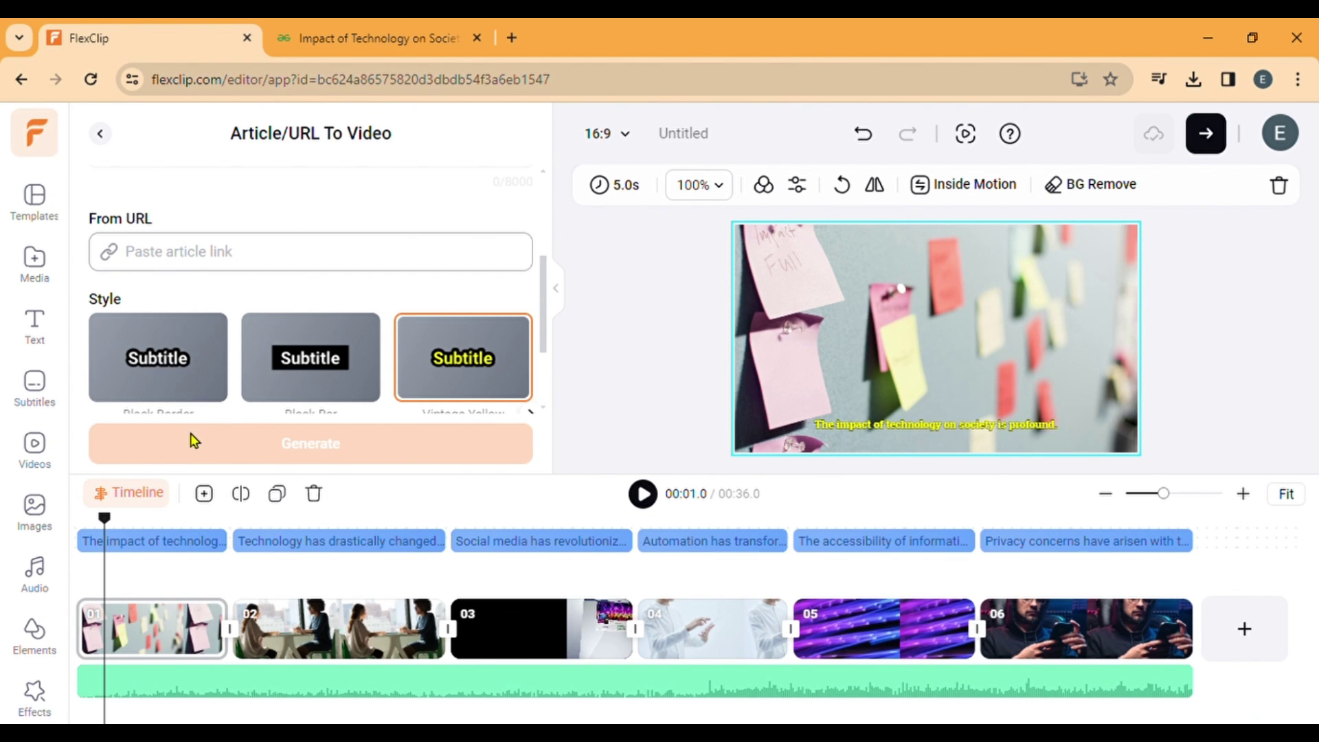
{"action": "key", "text": "ctrl+v"}
{"action": "scroll", "coordinate": [309, 309], "scroll_direction": "up", "scroll_amount": 1}
{"action": "left_click", "coordinate": [320, 443]}
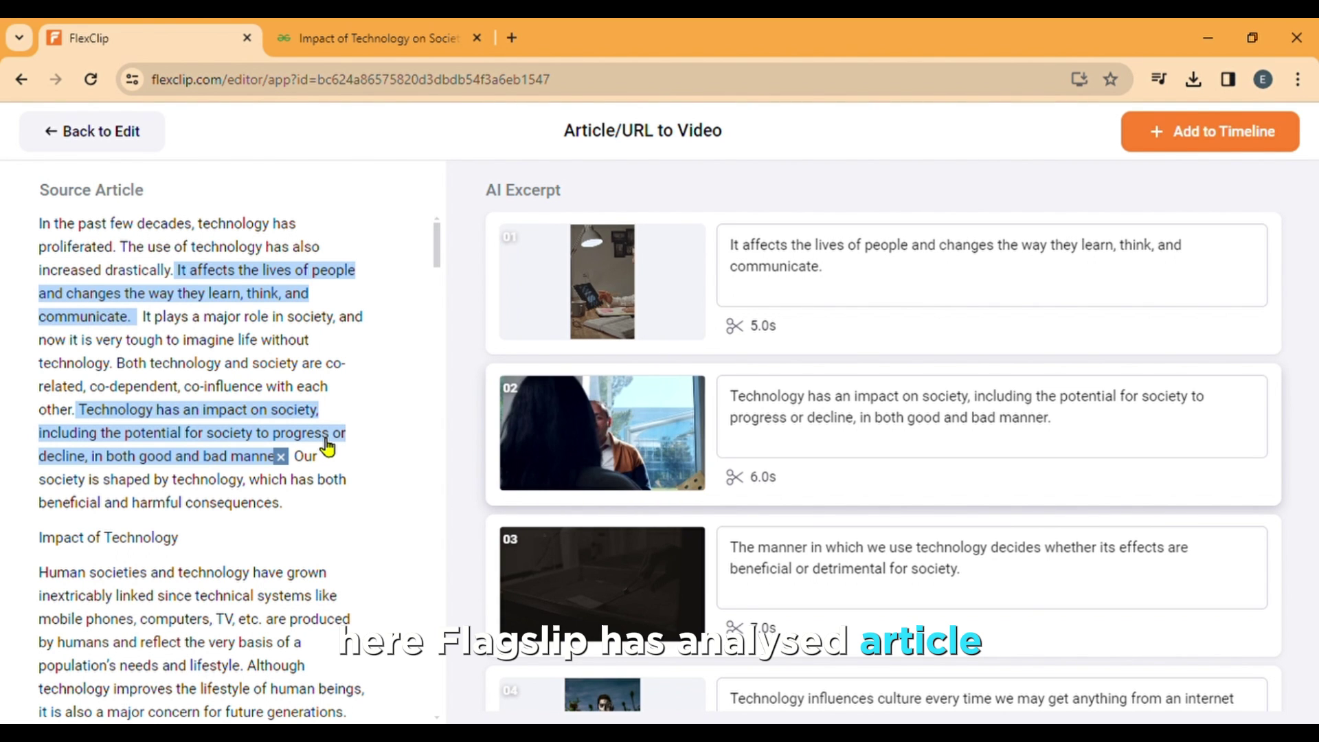
{"action": "left_click_drag", "start_coordinate": [437, 271], "coordinate": [444, 598]}
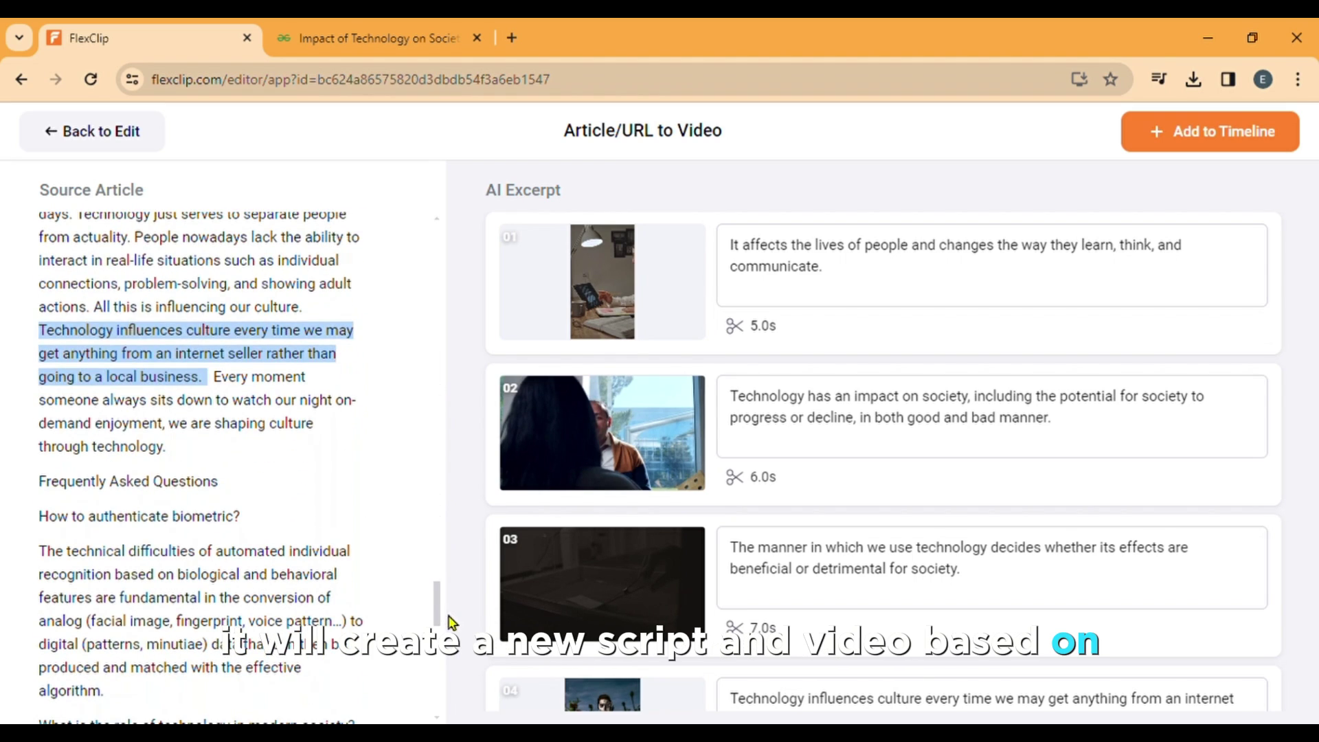
{"action": "mouse_move", "coordinate": [1295, 310]}
{"action": "left_mouse_down"}
{"action": "mouse_move", "coordinate": [1296, 474]}
{"action": "mouse_move", "coordinate": [1296, 310]}
{"action": "left_mouse_up"}
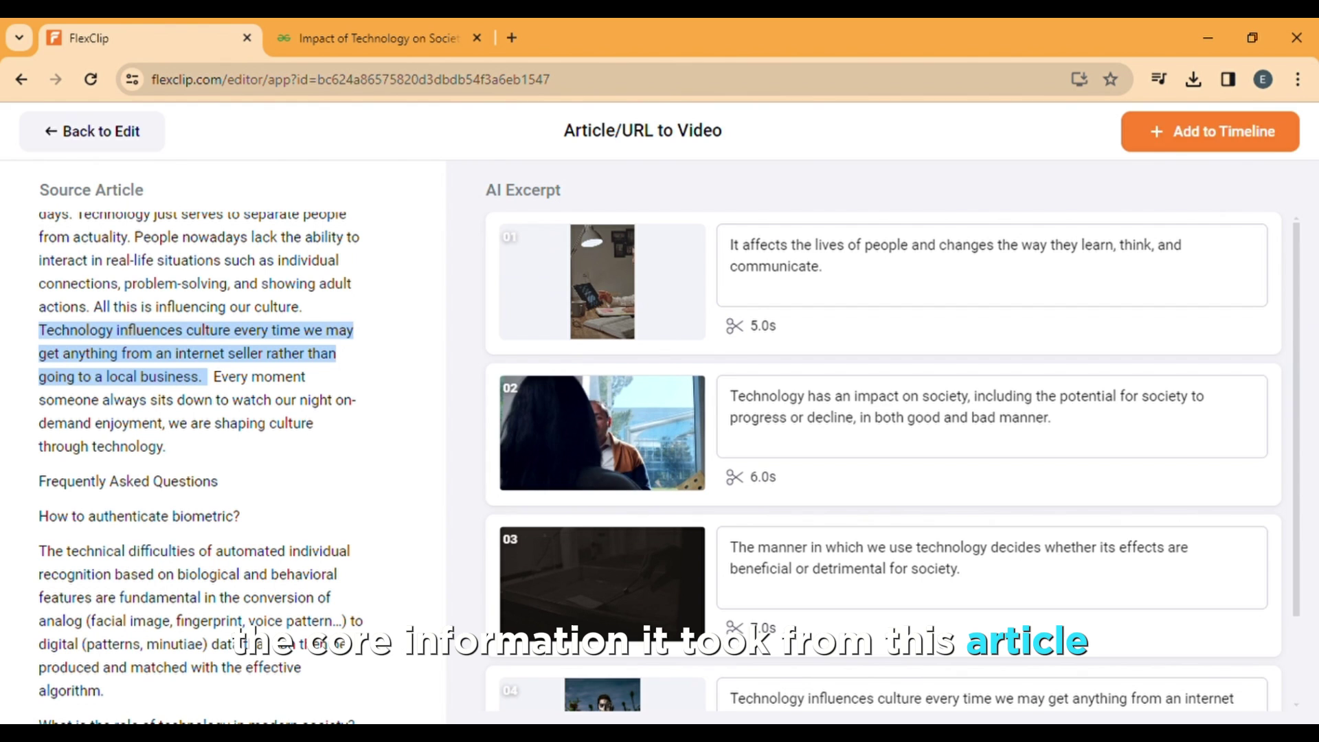
- Send the article's AI excerpt scenes to the timeline
{"action": "left_click", "coordinate": [1245, 145]}
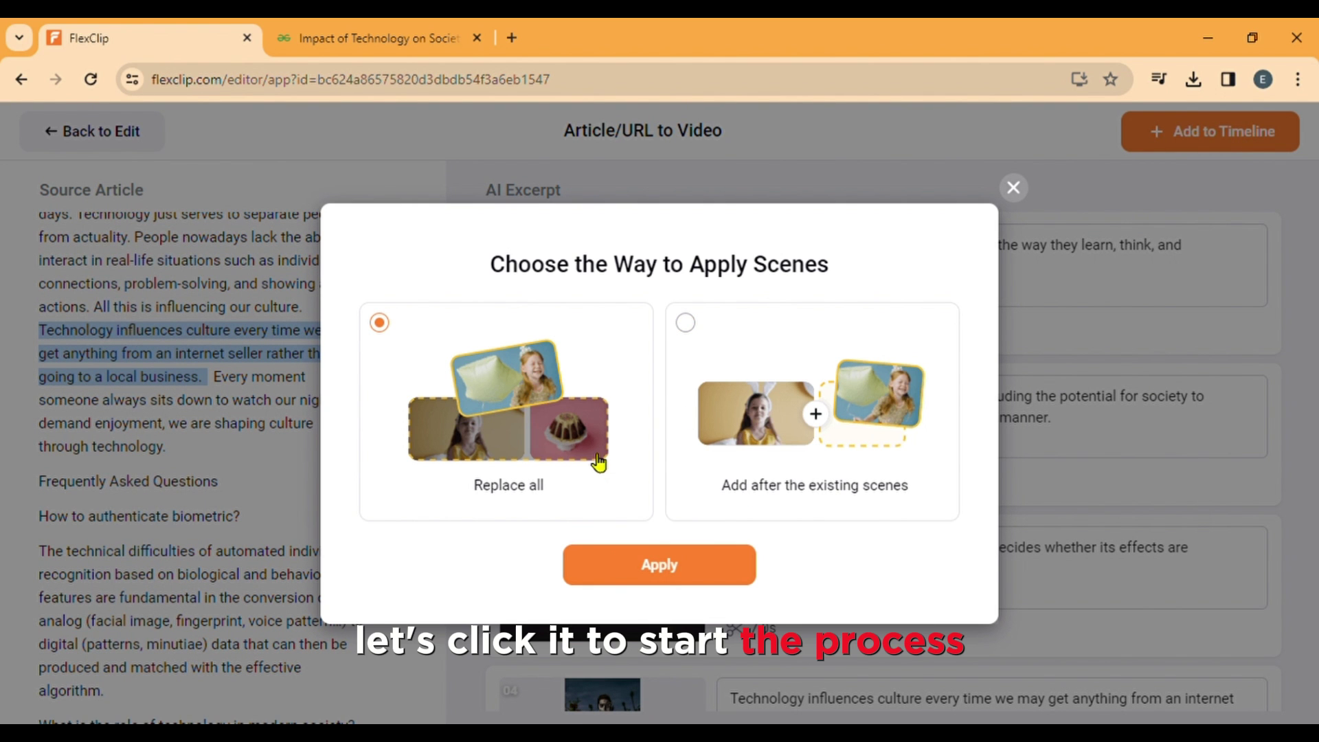
- Apply the article scenes, extending the project to ten scenes lasting 1:02
{"action": "left_click", "coordinate": [660, 565]}
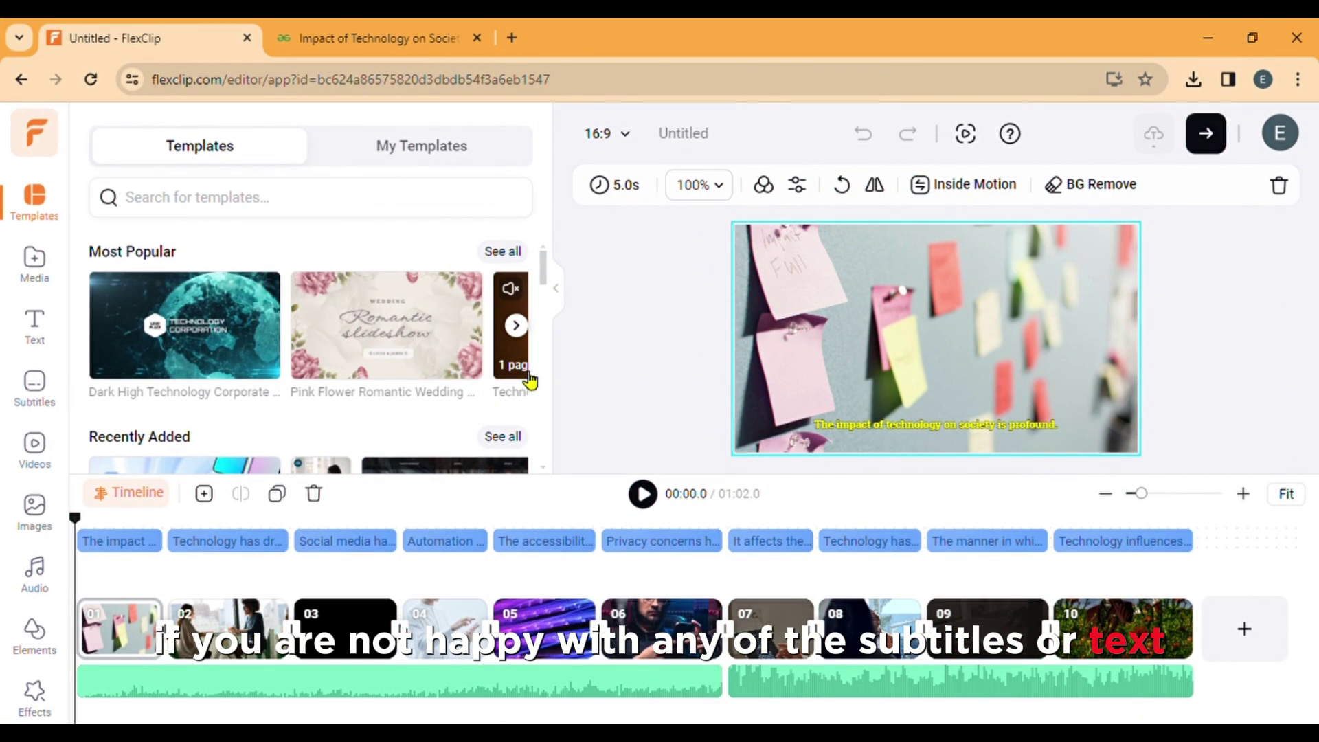
{"action": "scroll", "coordinate": [64, 464], "scroll_direction": "down", "scroll_amount": 2}
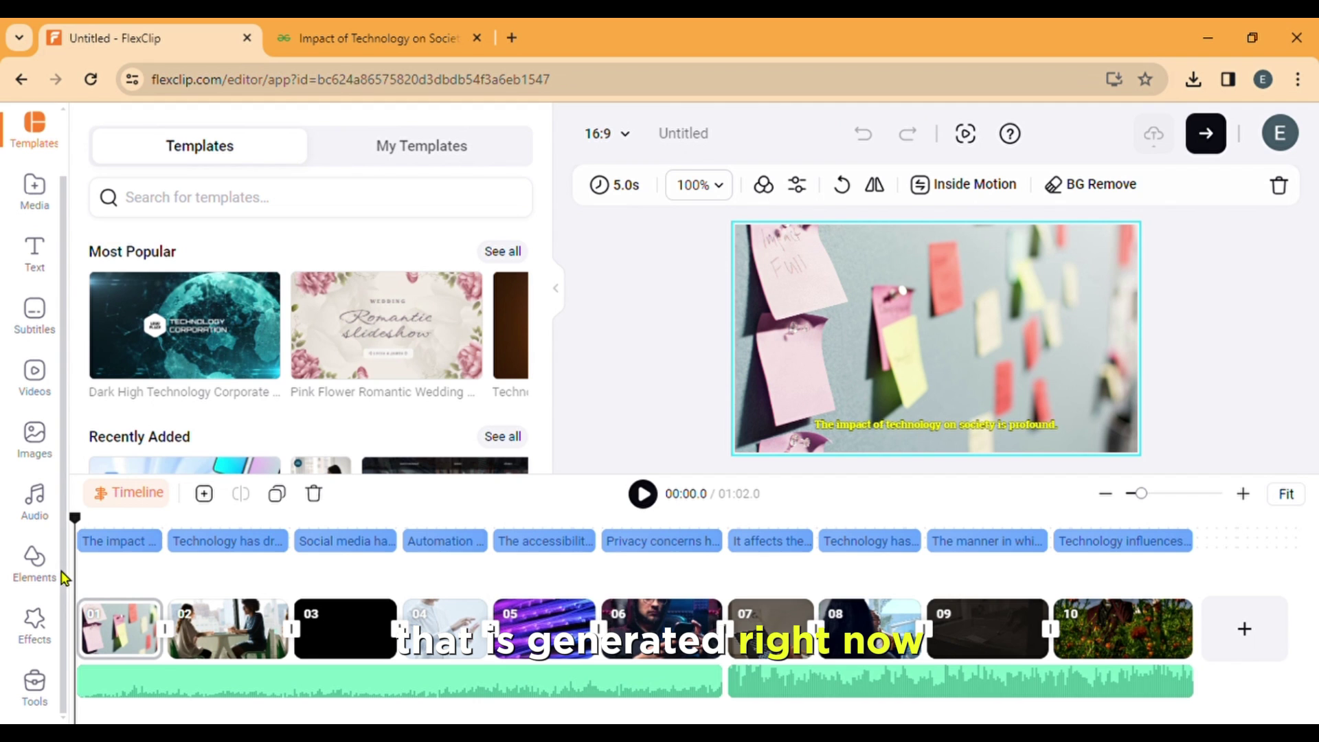
- Generate an AI video script for the prompt 'Impact of technology on society'
{"action": "left_click", "coordinate": [35, 685]}
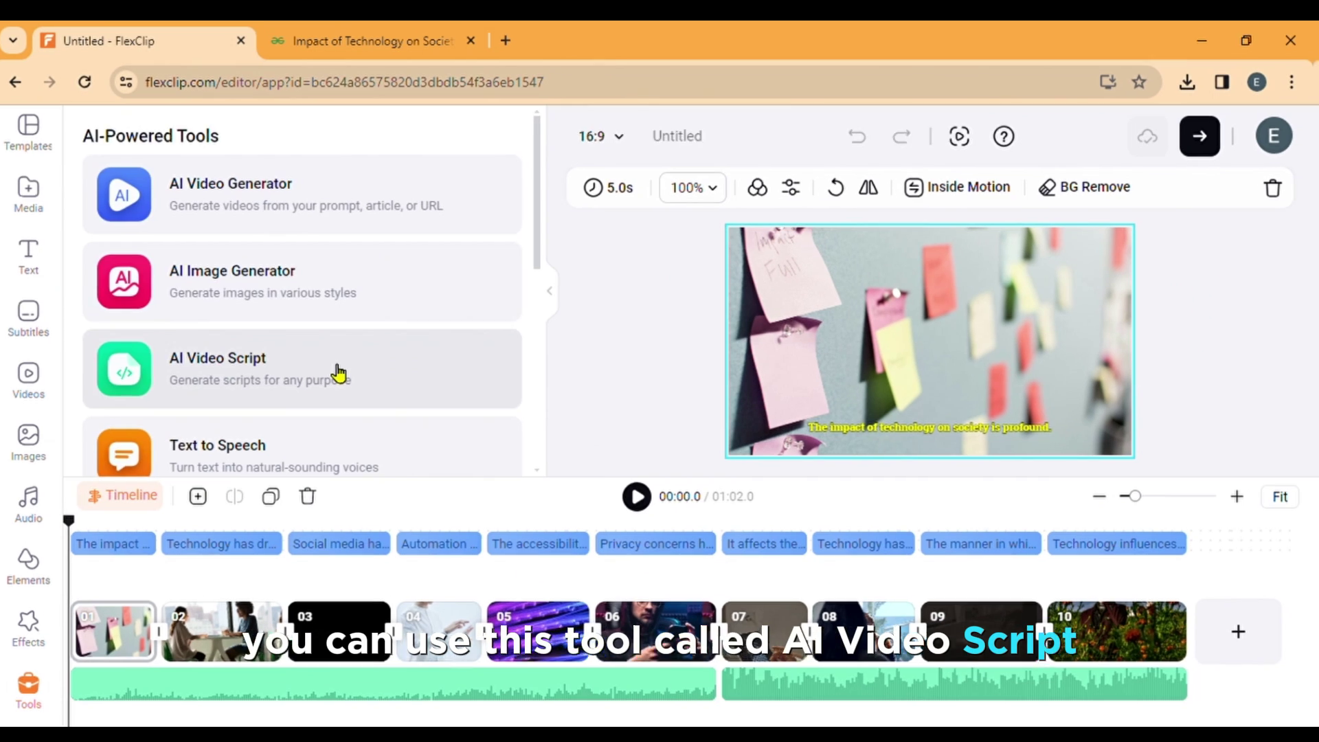
{"action": "left_click", "coordinate": [287, 371]}
{"action": "left_click", "coordinate": [146, 199]}
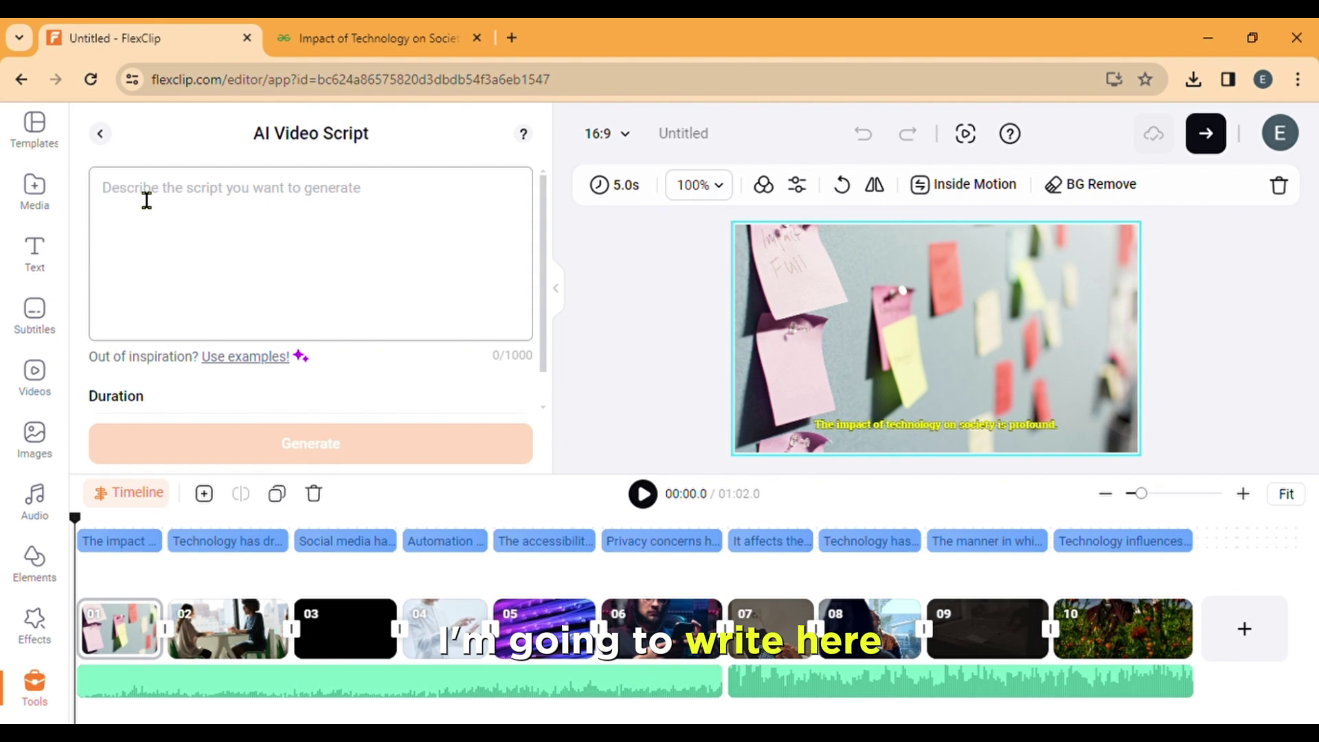
{"action": "type", "text": "Impact of te"}
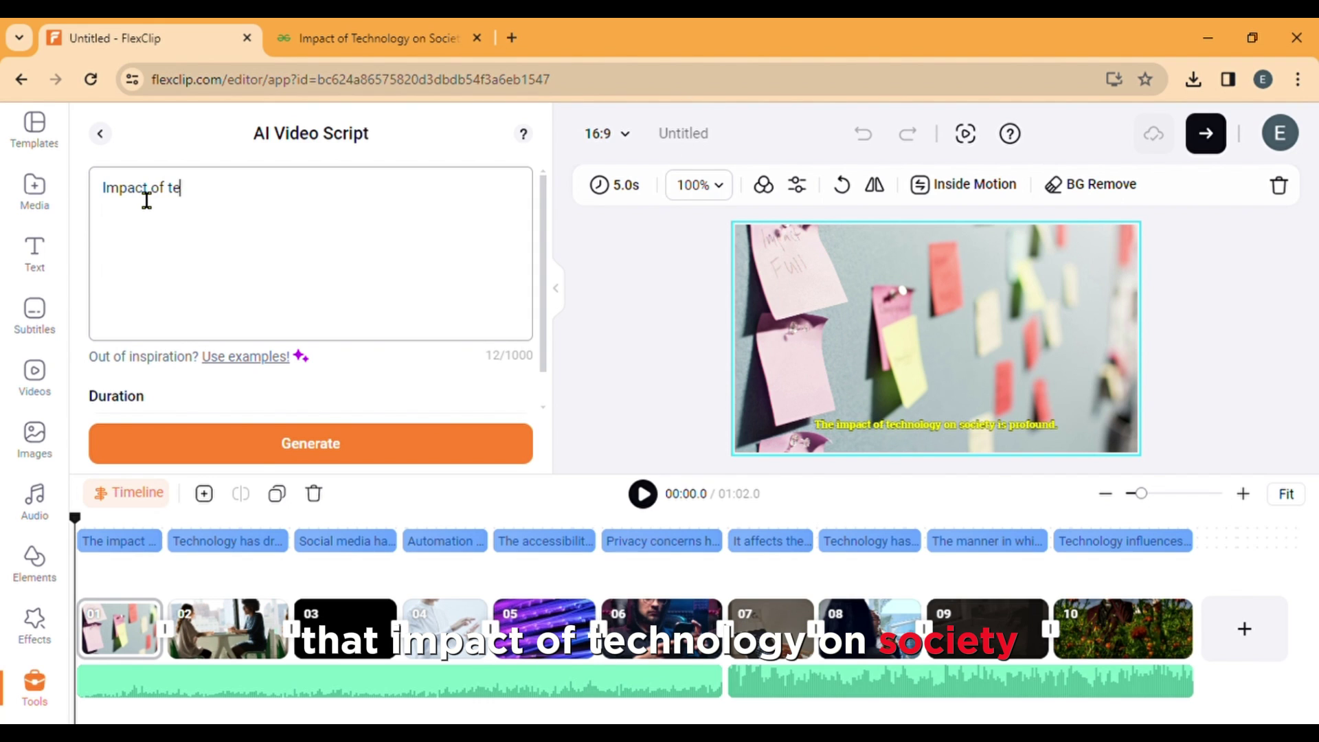
{"action": "type", "text": "ilo"}
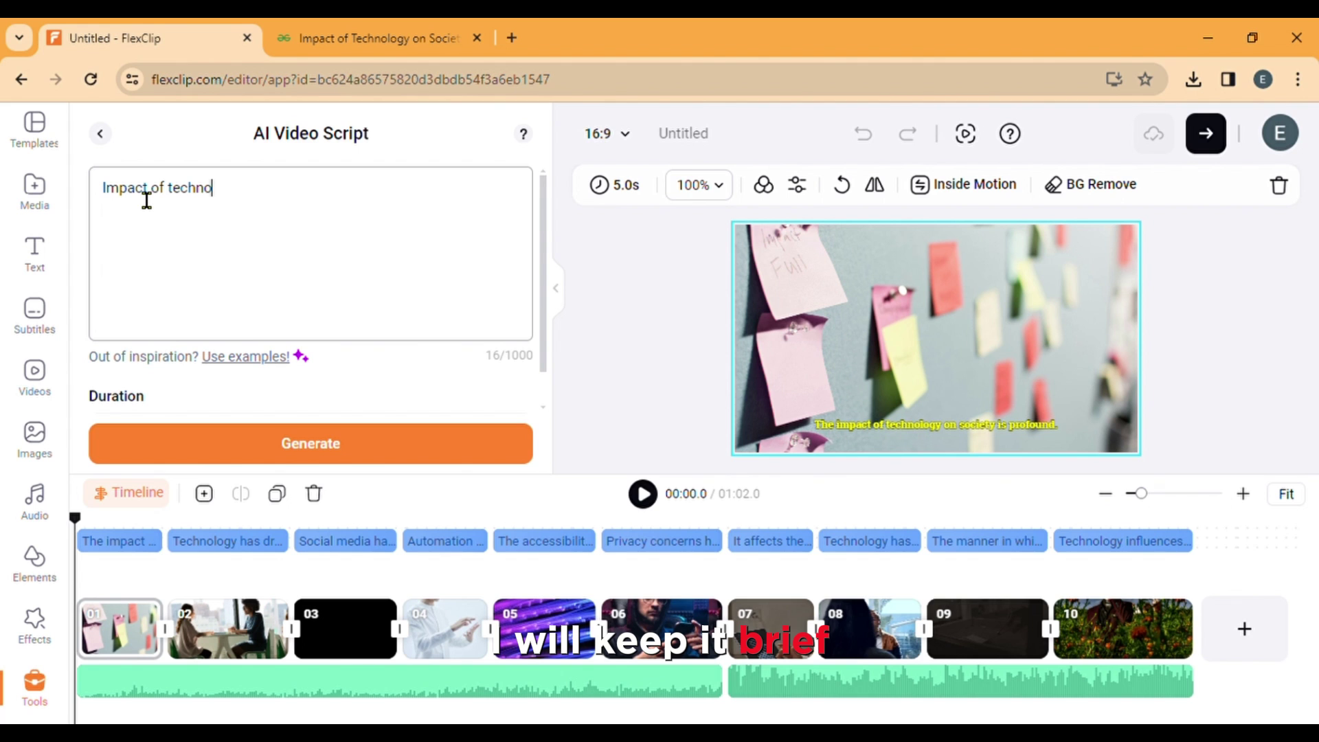
{"action": "type", "text": "ciety"}
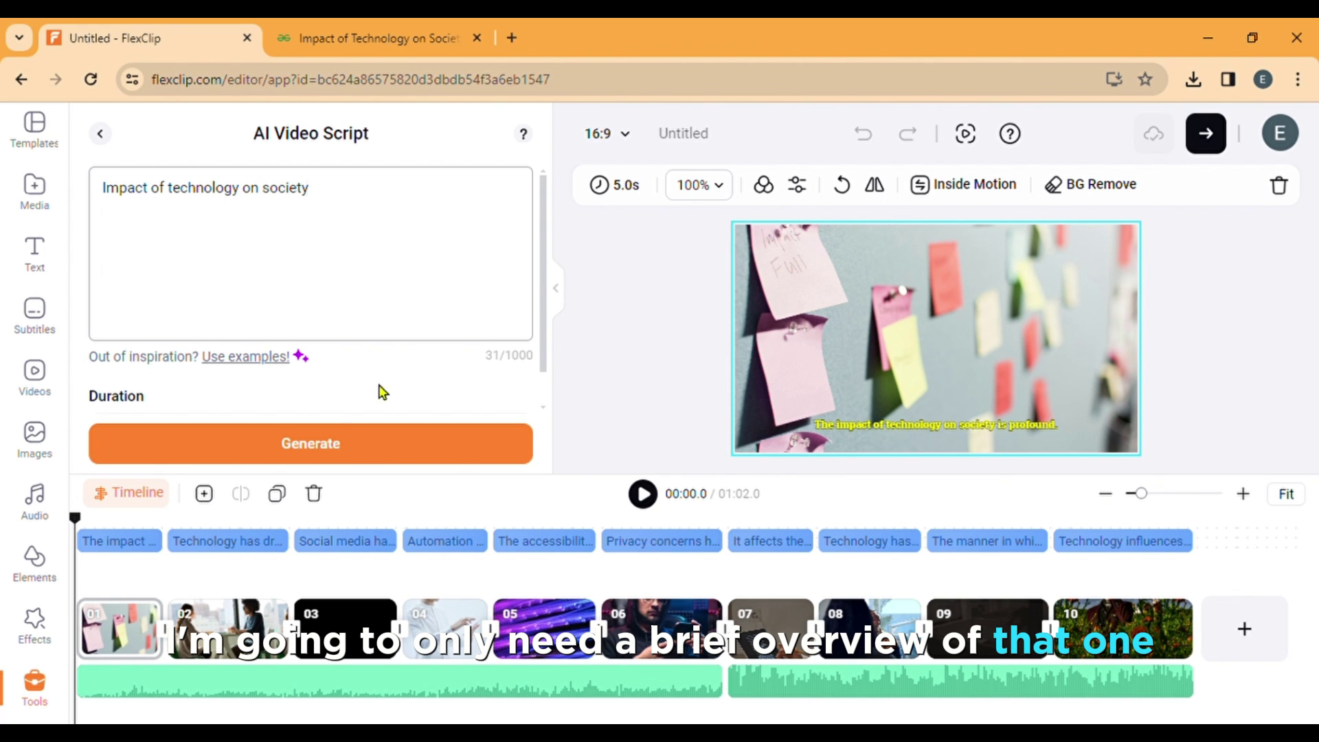
{"action": "left_click", "coordinate": [311, 444]}
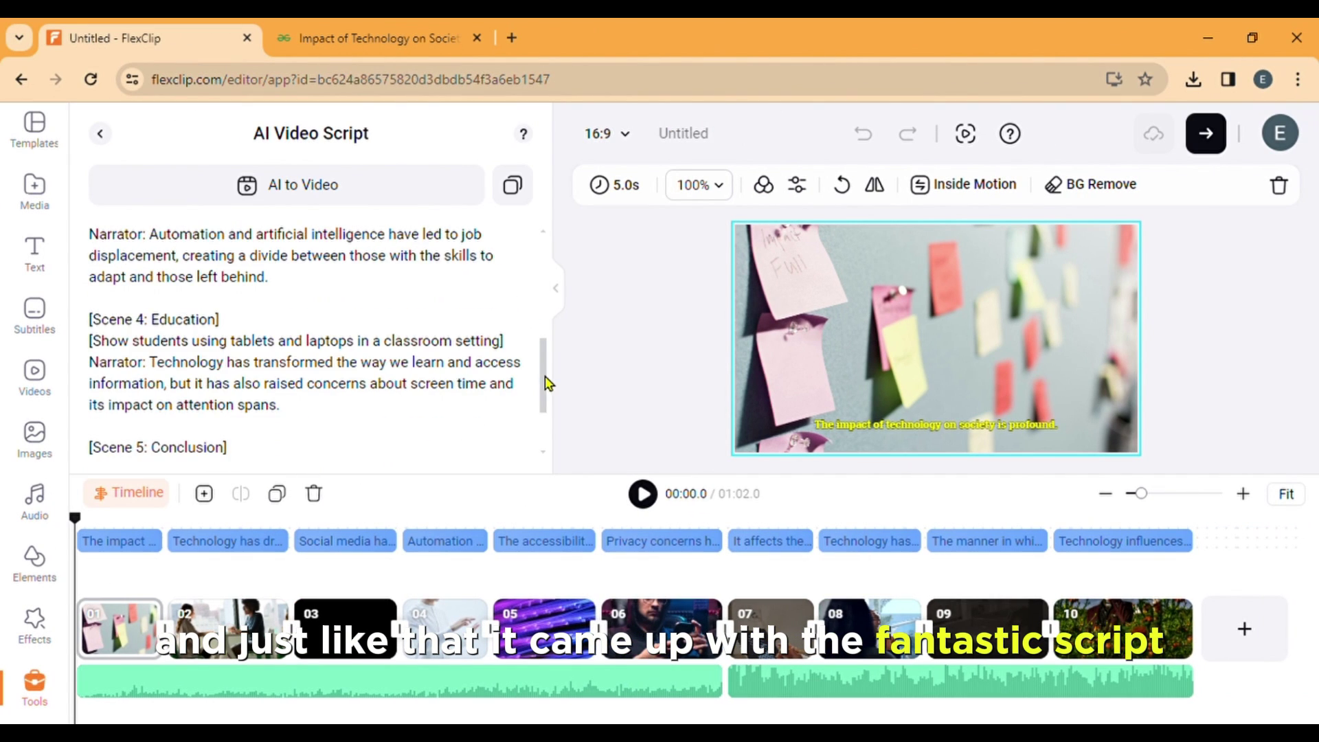
{"action": "mouse_move", "coordinate": [545, 377]}
{"action": "left_mouse_down"}
{"action": "mouse_move", "coordinate": [546, 258]}
{"action": "mouse_move", "coordinate": [550, 426]}
{"action": "mouse_move", "coordinate": [546, 267]}
{"action": "left_mouse_up"}
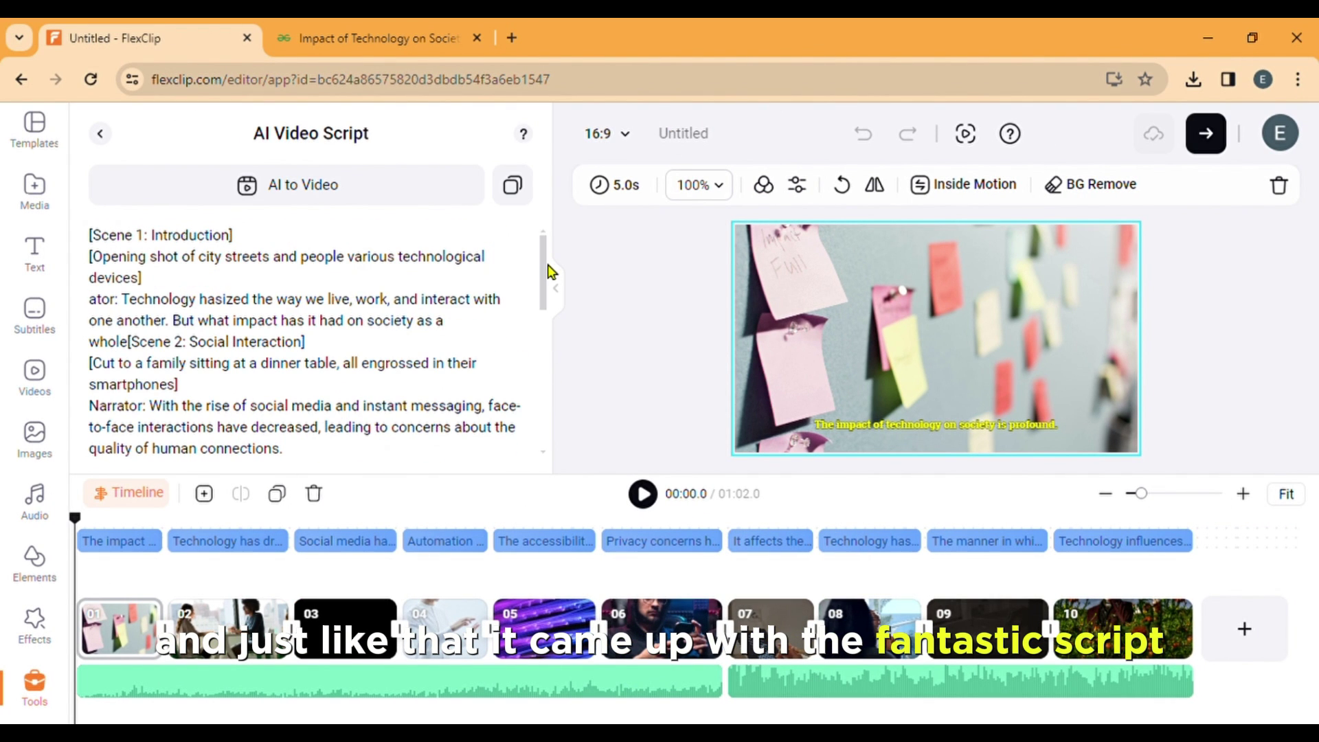
- Convert the AI script into a 35-second, five-scene subtitled video
{"action": "left_click", "coordinate": [295, 190]}
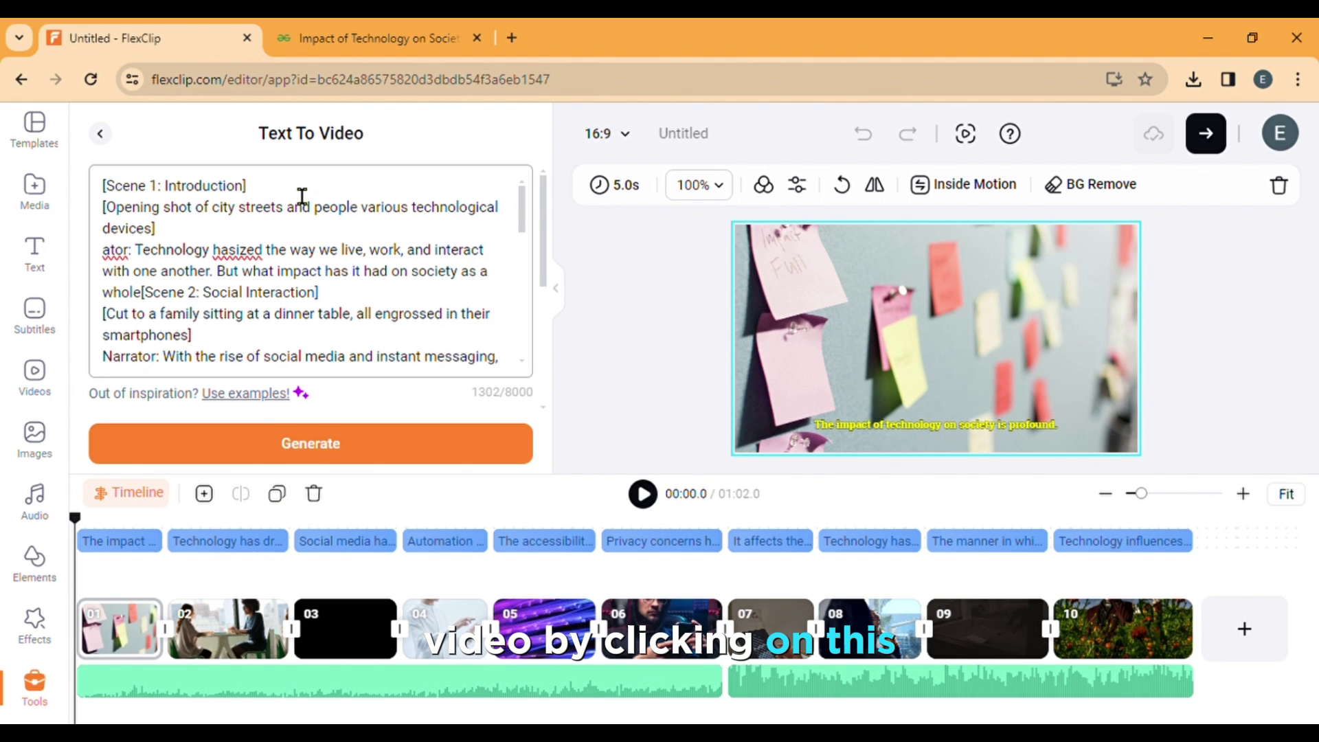
{"action": "left_click", "coordinate": [310, 444]}
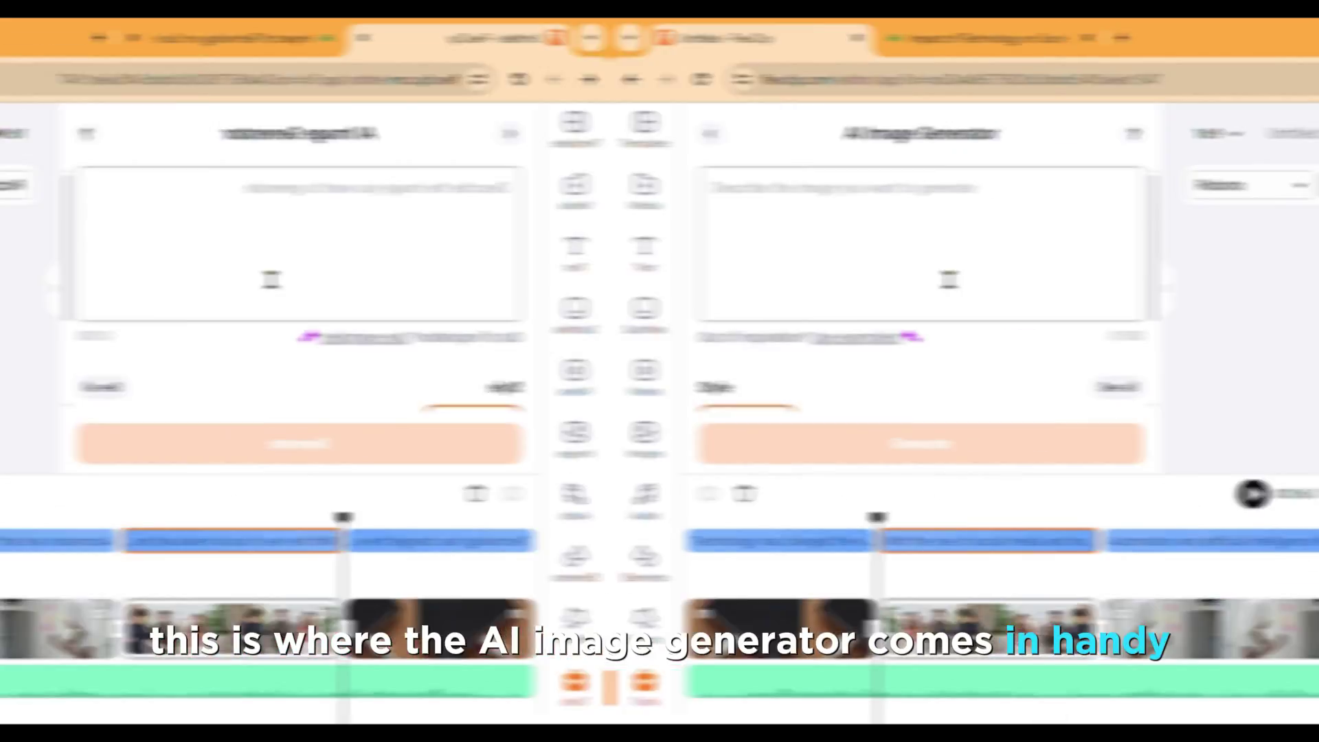
{"action": "scroll", "coordinate": [544, 298], "scroll_direction": "down", "scroll_amount": 2}
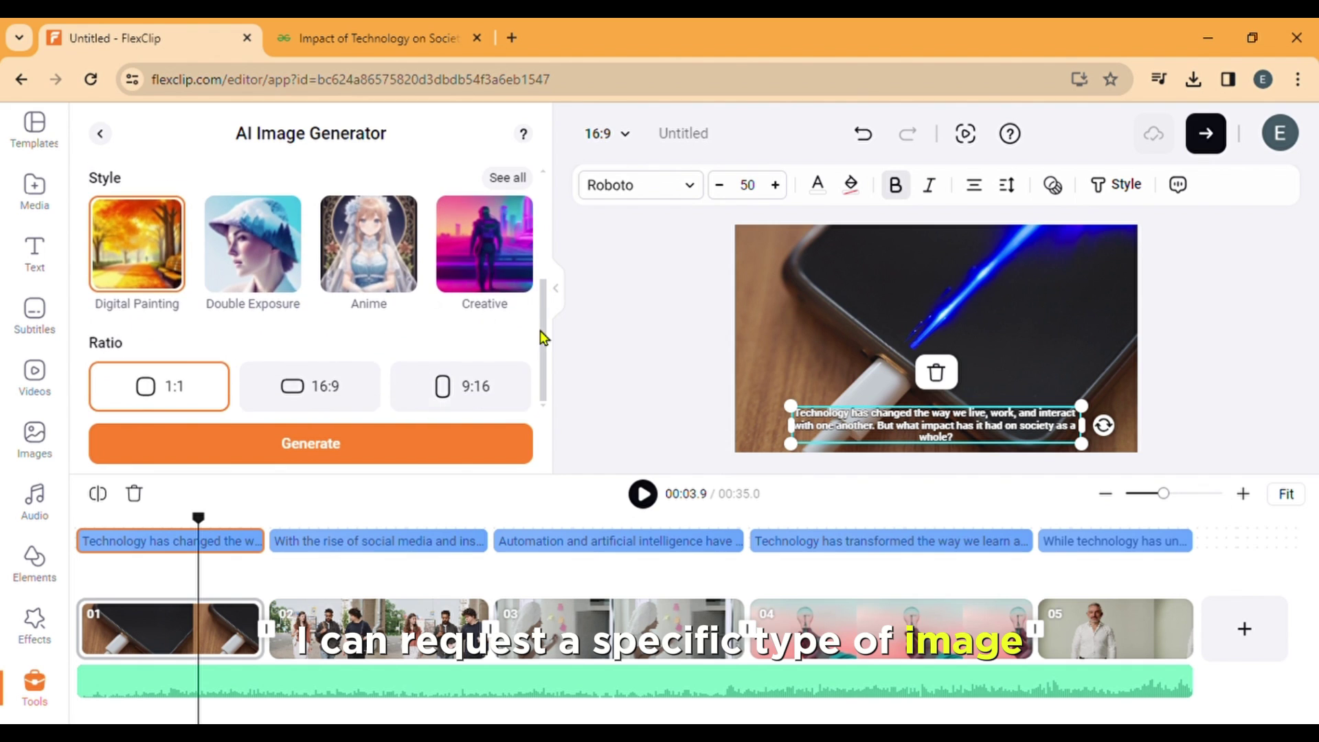
{"action": "scroll", "coordinate": [546, 279], "scroll_direction": "up", "scroll_amount": 2}
- Generate AI images for 'impact of technology on society' in full style view, then regenerate a fresh set
{"action": "left_click", "coordinate": [506, 274]}
{"action": "left_click_drag", "start_coordinate": [546, 221], "coordinate": [557, 335]}
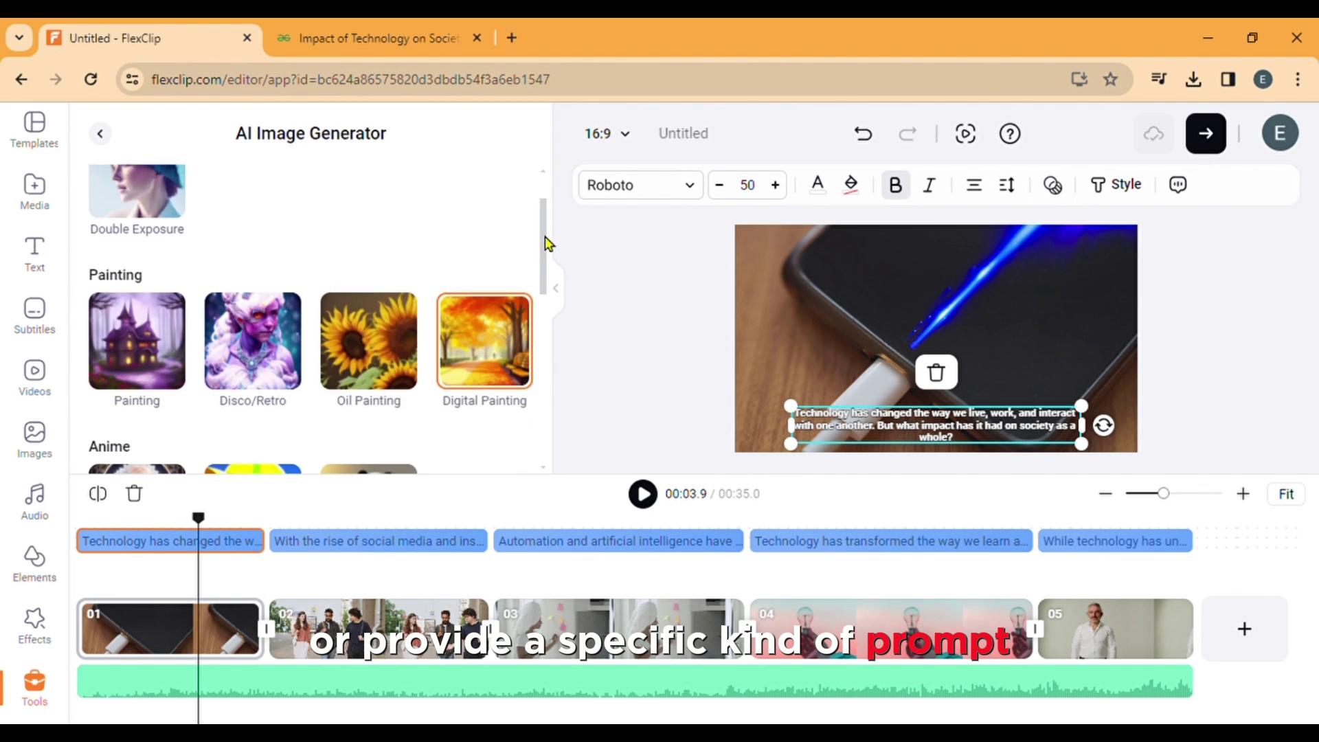
{"action": "left_click_drag", "start_coordinate": [547, 433], "coordinate": [566, 365]}
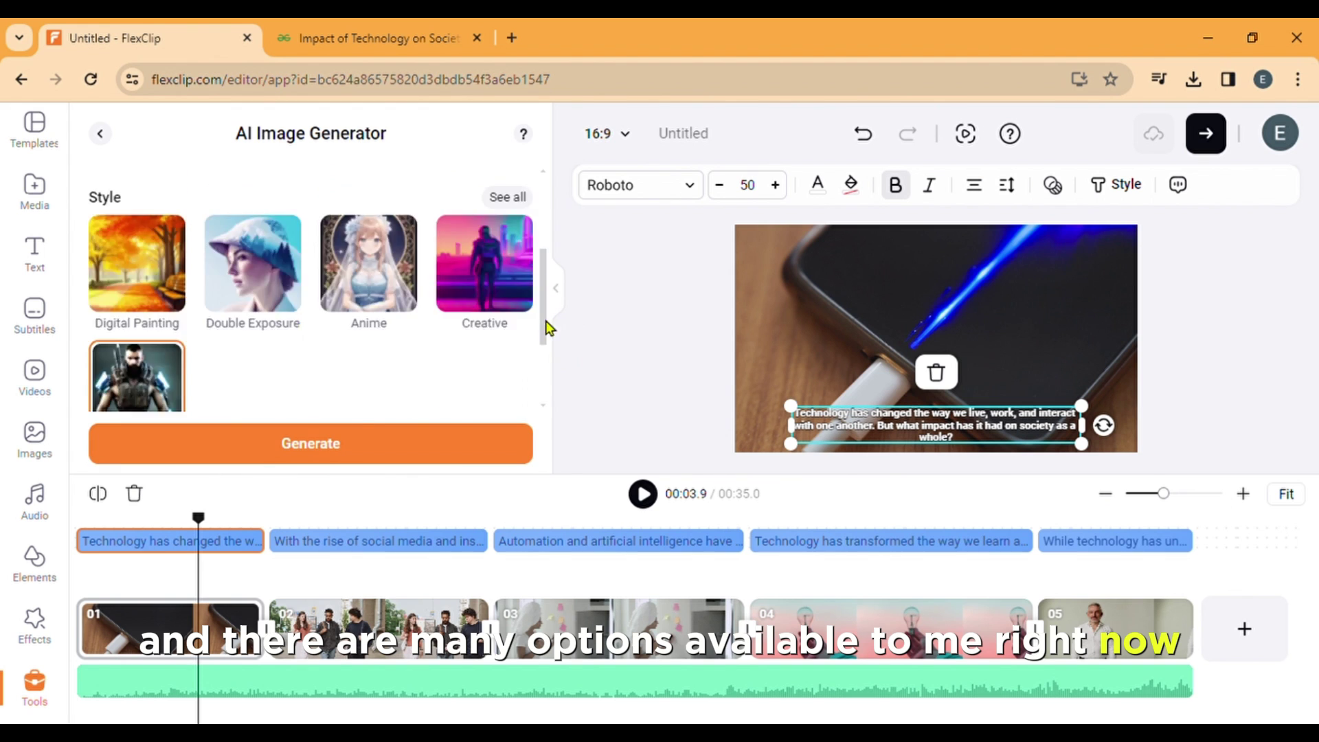
{"action": "type", "text": "on society"}
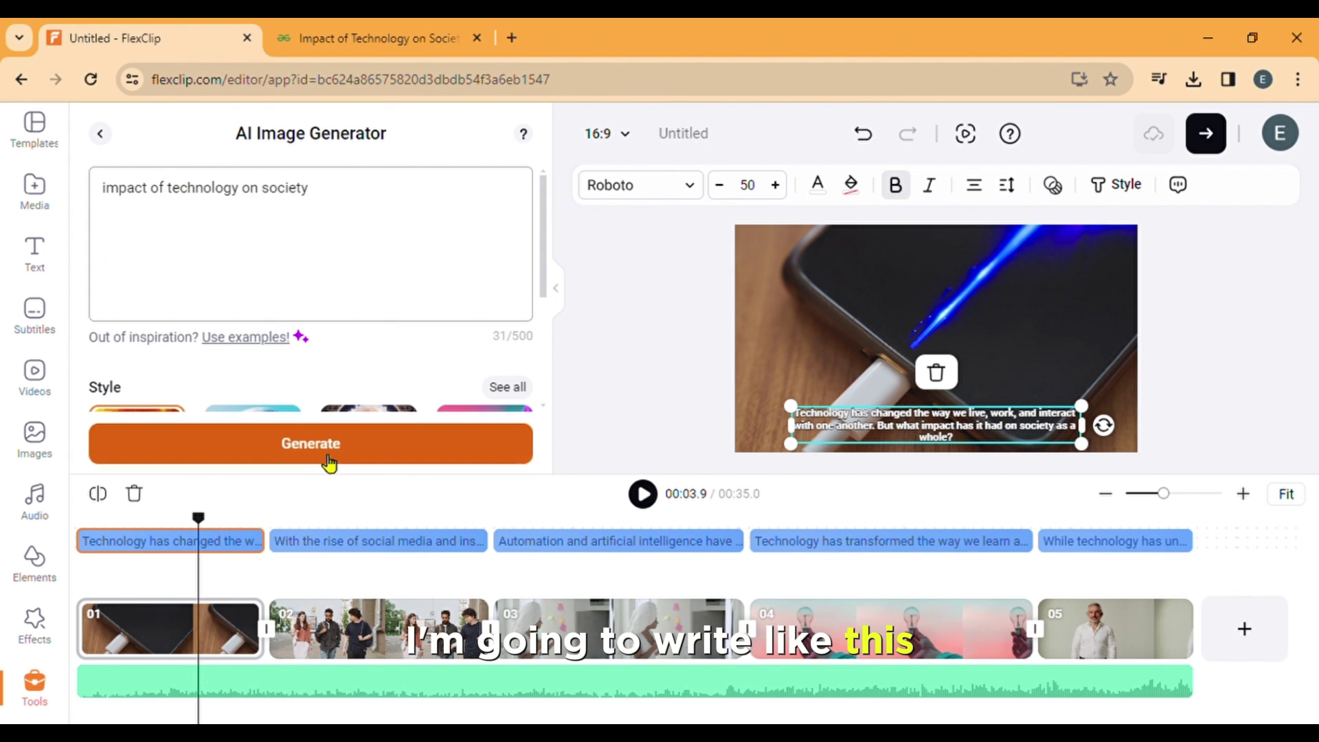
{"action": "left_click", "coordinate": [311, 444]}
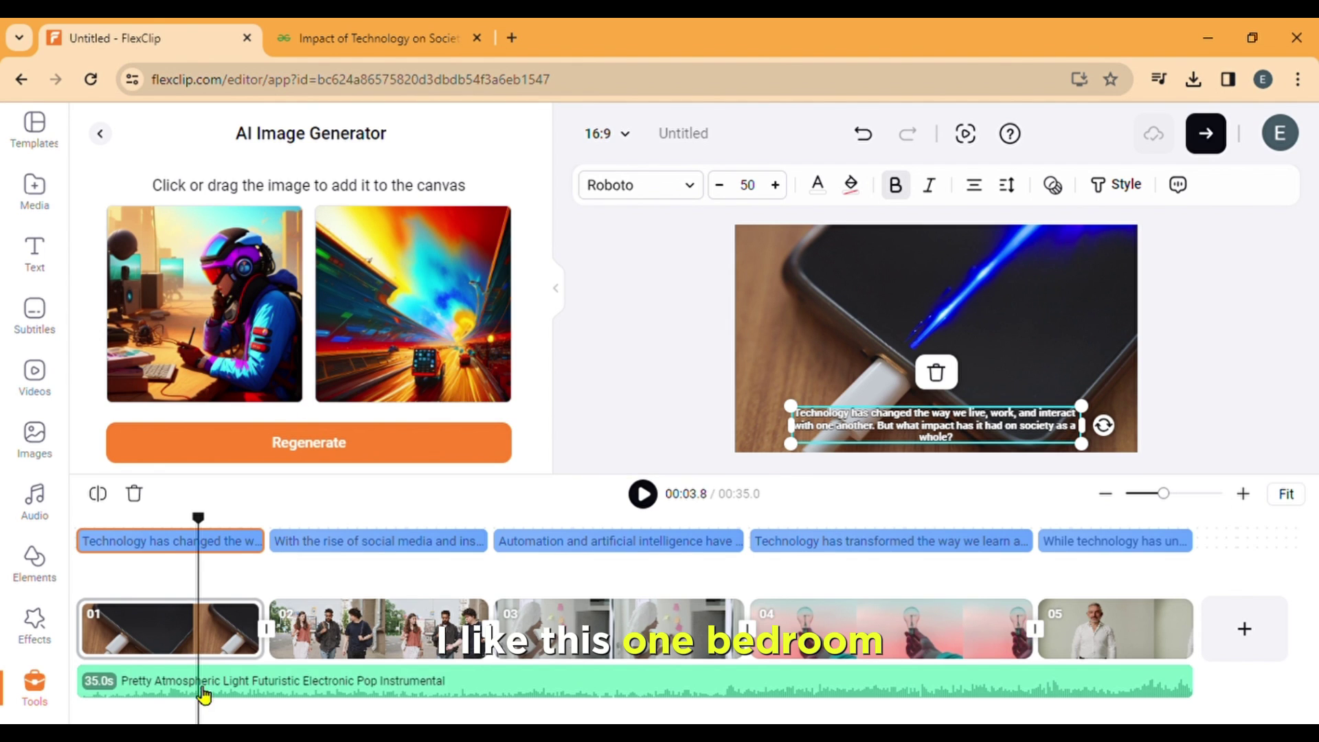
{"action": "left_click", "coordinate": [183, 649]}
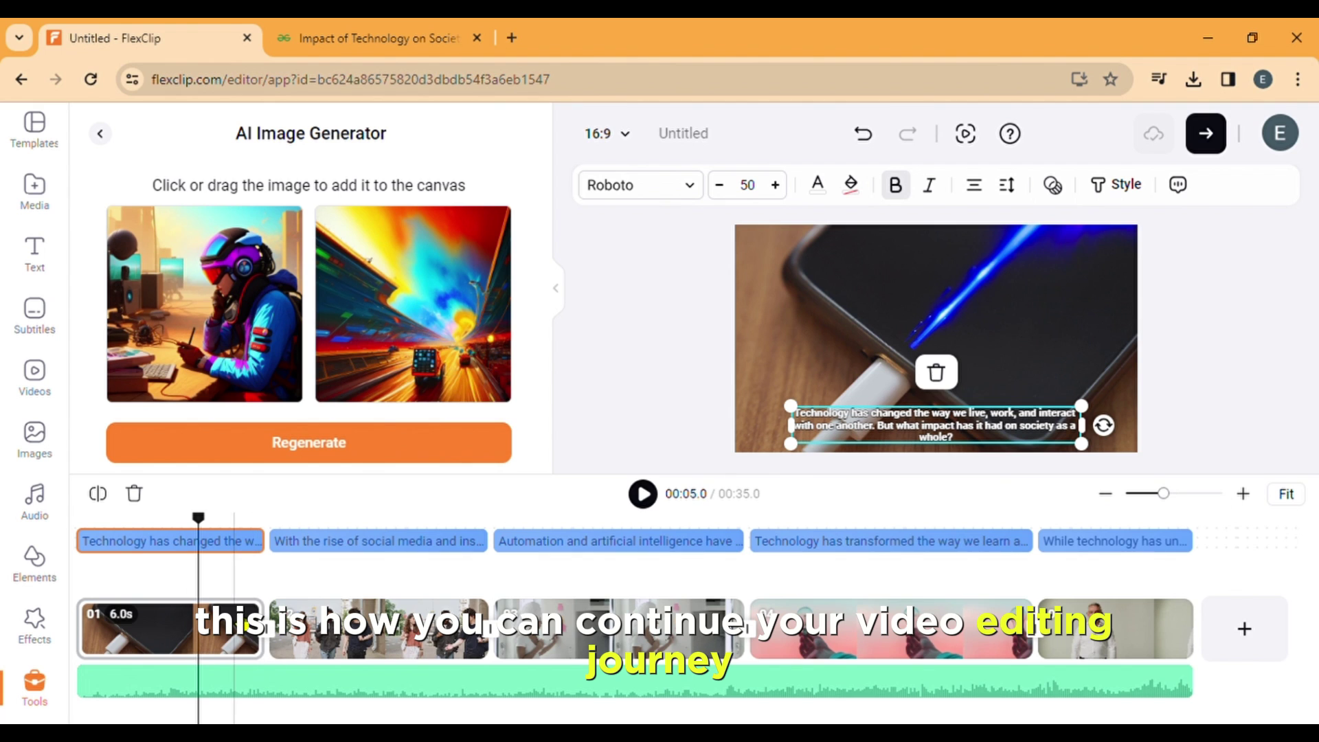
{"action": "left_click", "coordinate": [367, 442]}
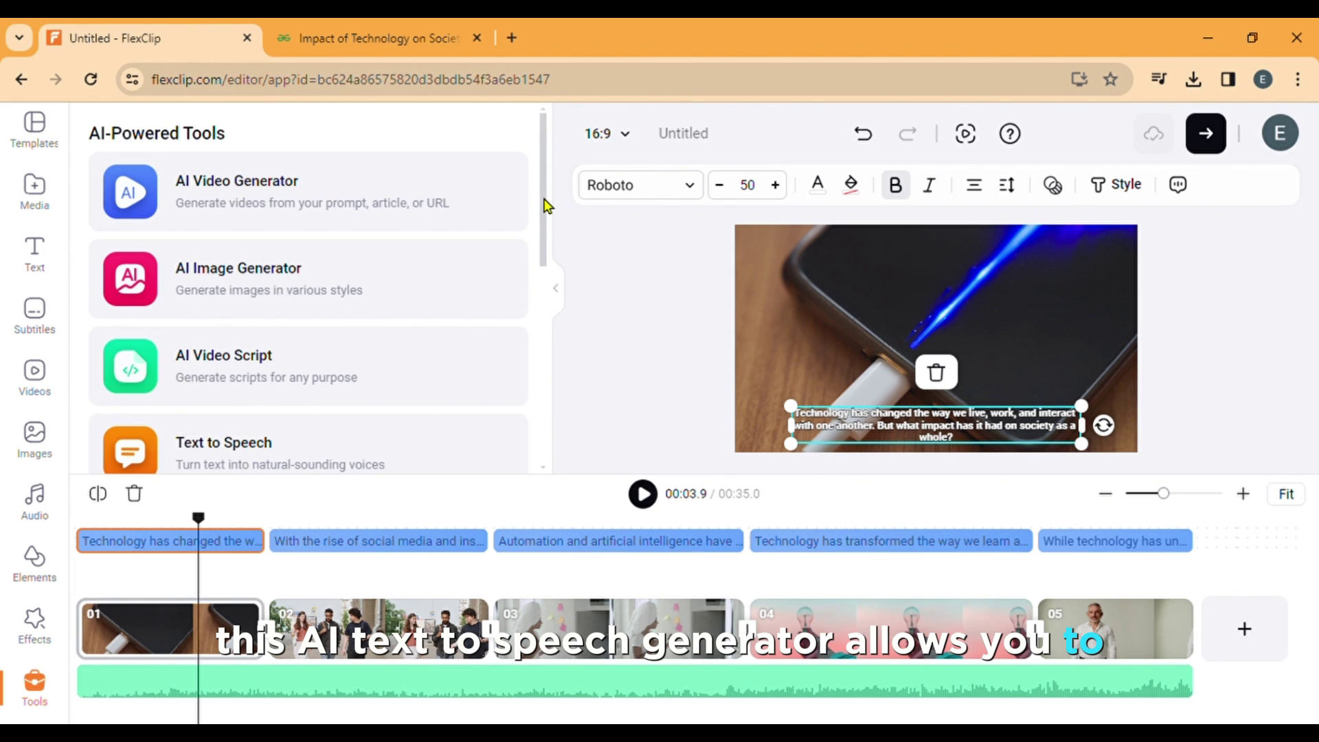
{"action": "scroll", "coordinate": [547, 227], "scroll_direction": "down", "scroll_amount": 3}
{"action": "scroll", "coordinate": [527, 258], "scroll_direction": "down", "scroll_amount": 2}
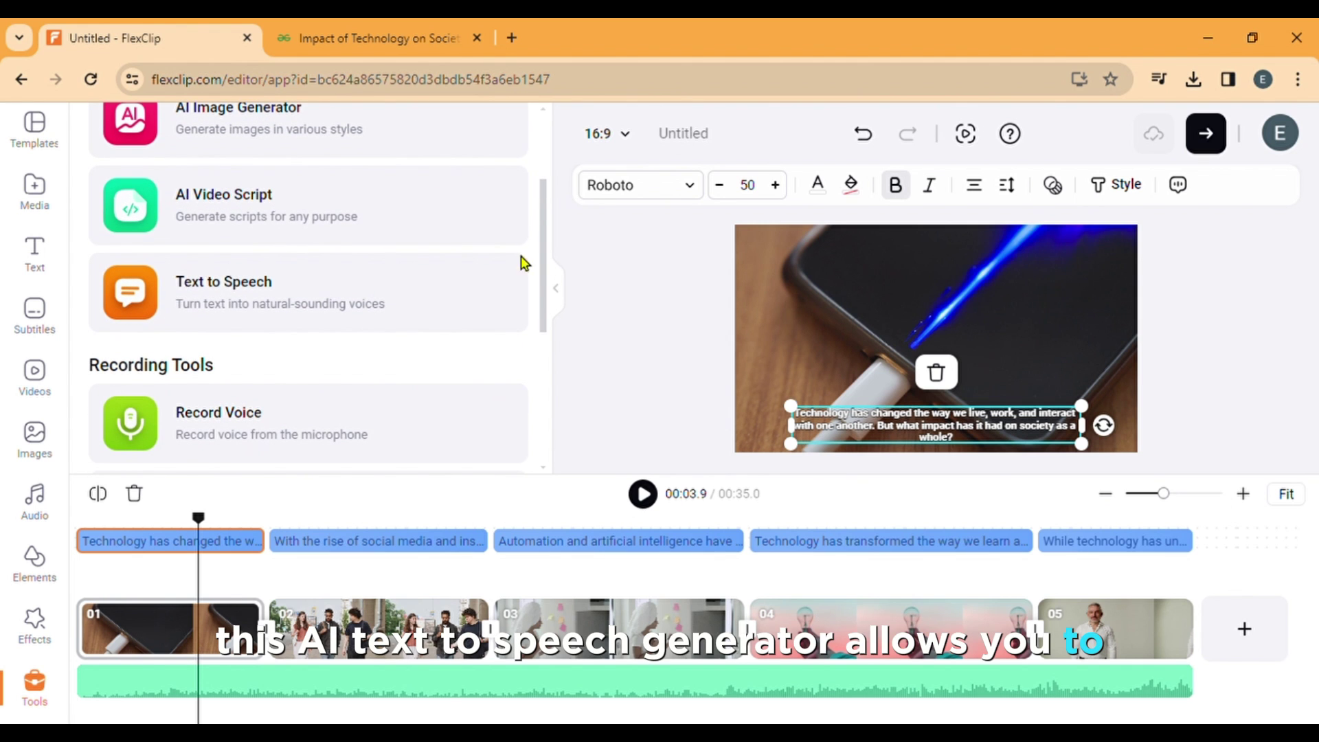
- Bring up the Subtitle to Speech narration settings and preview the video
{"action": "left_click", "coordinate": [266, 302]}
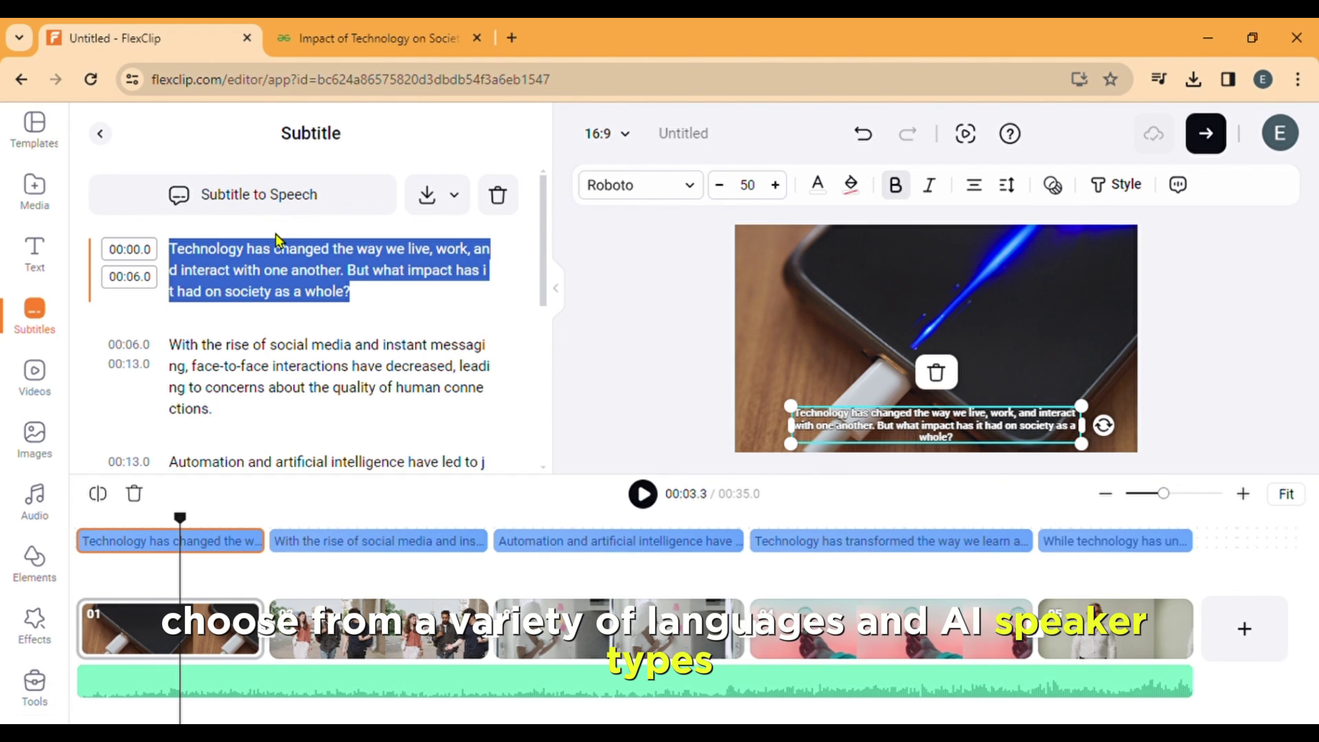
{"action": "left_click", "coordinate": [259, 194]}
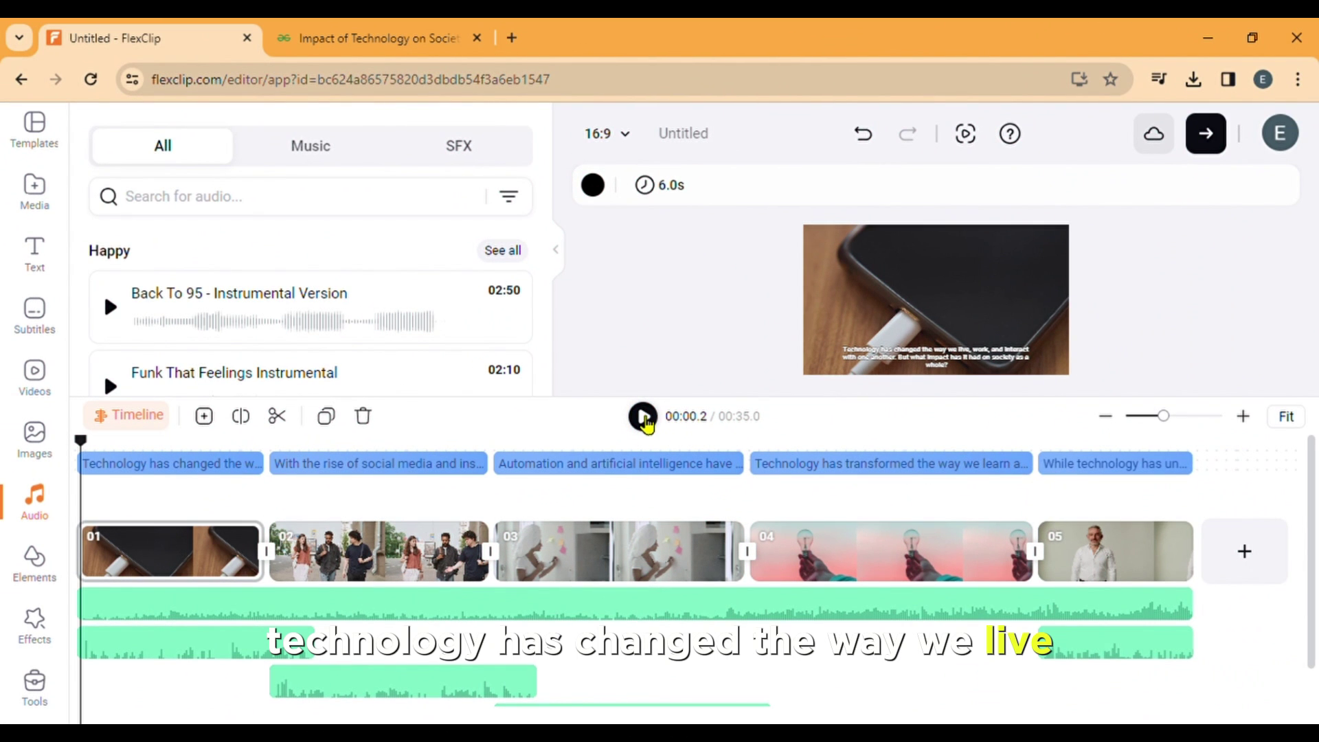
{"action": "left_click", "coordinate": [643, 417]}
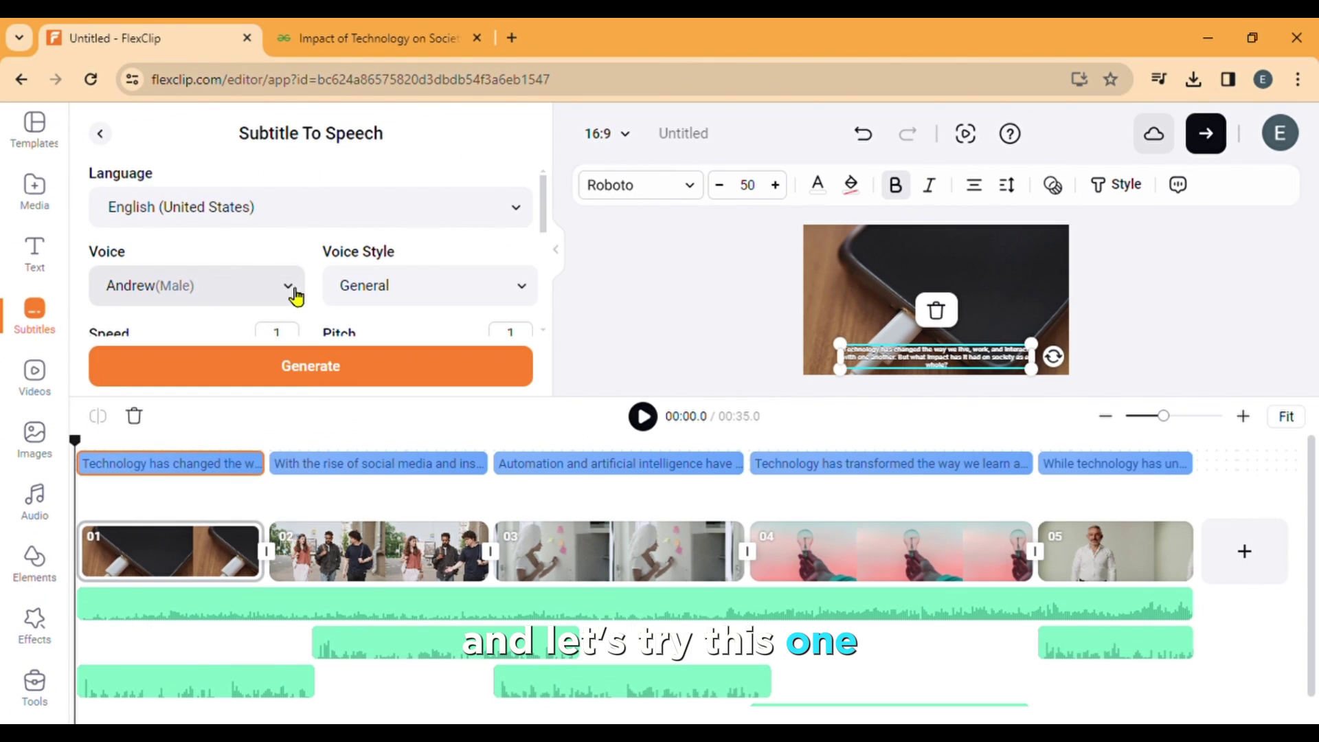
- Generate Jenny (Female) narration for the subtitles and play it back to check
{"action": "left_click", "coordinate": [292, 286]}
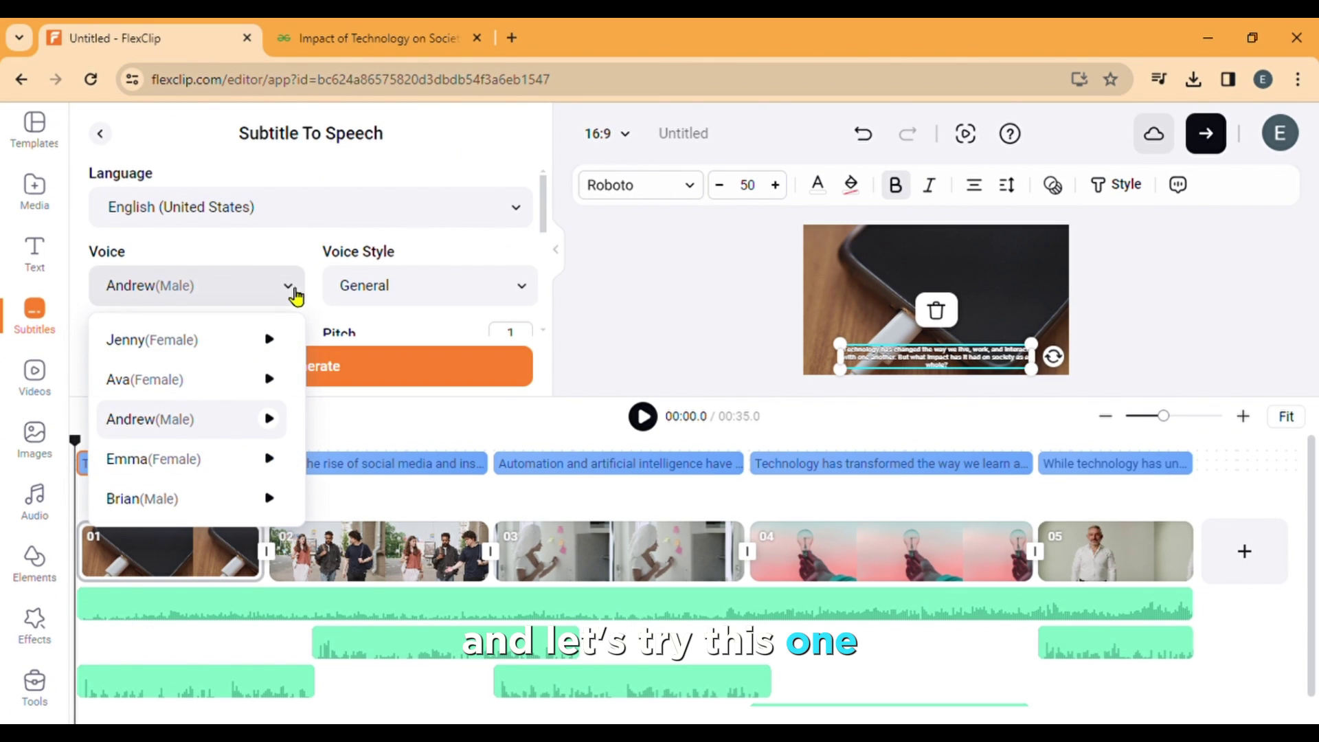
{"action": "left_click", "coordinate": [152, 340]}
{"action": "left_click", "coordinate": [351, 366]}
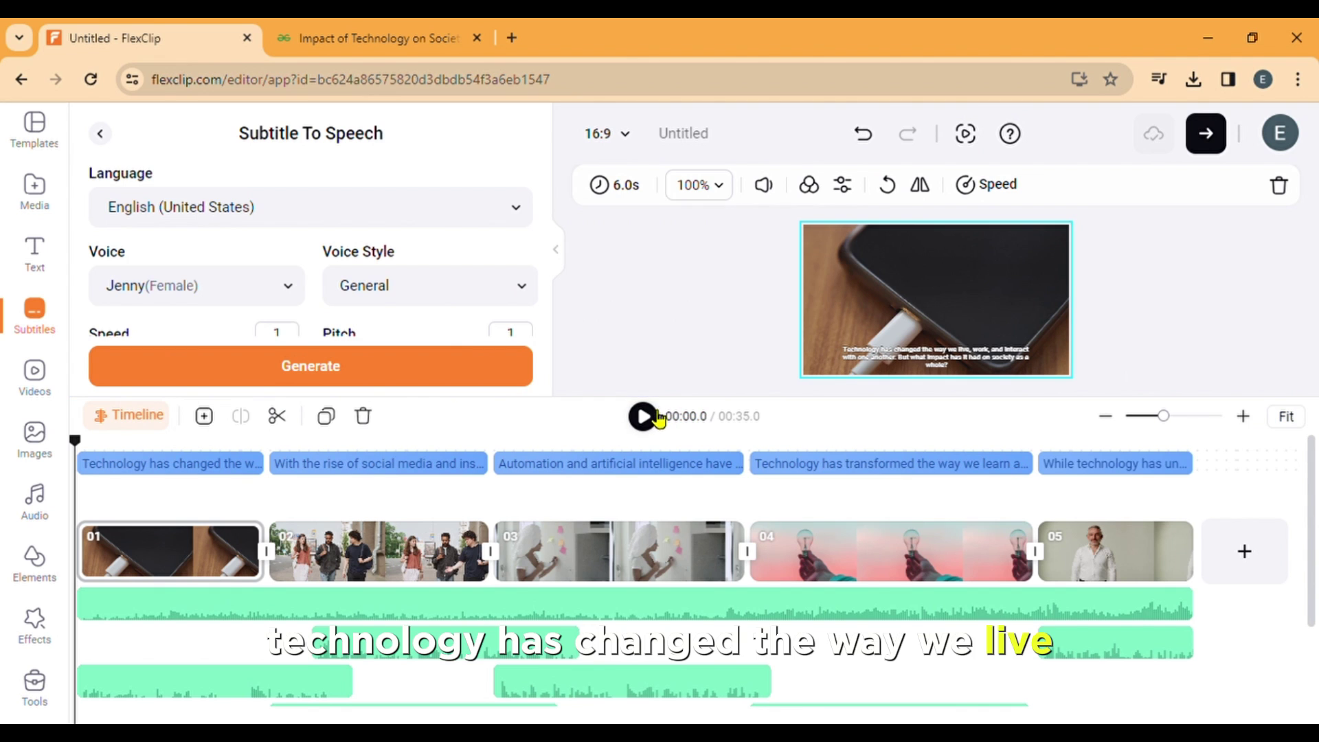
{"action": "left_click", "coordinate": [644, 417]}
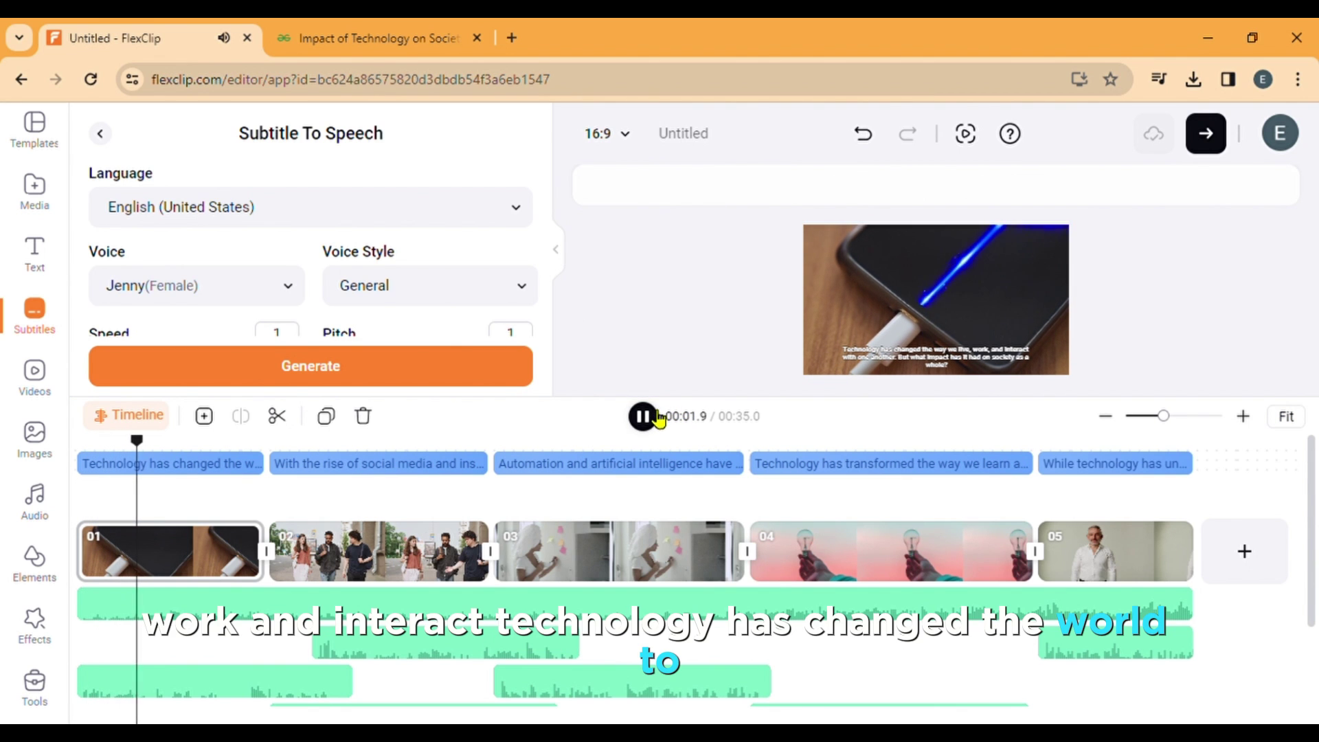
{"action": "left_click", "coordinate": [644, 417]}
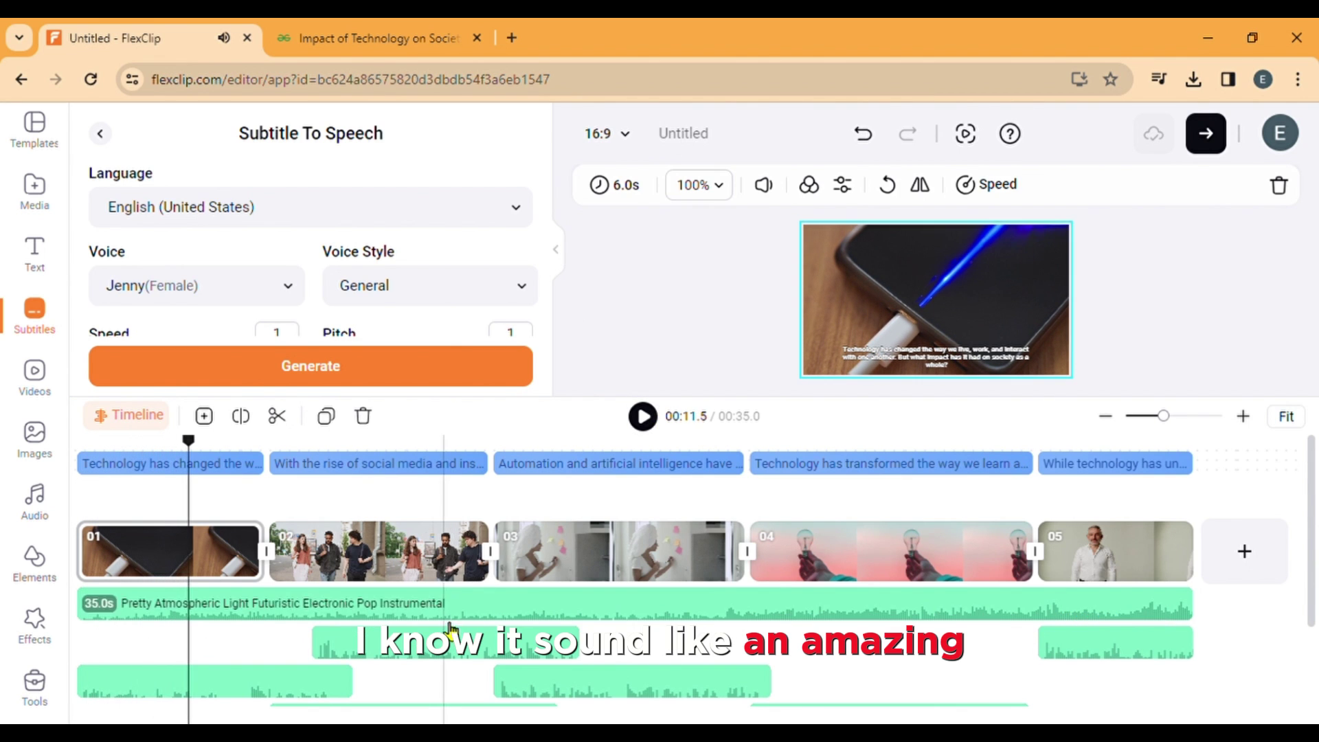
{"action": "left_click", "coordinate": [438, 641]}
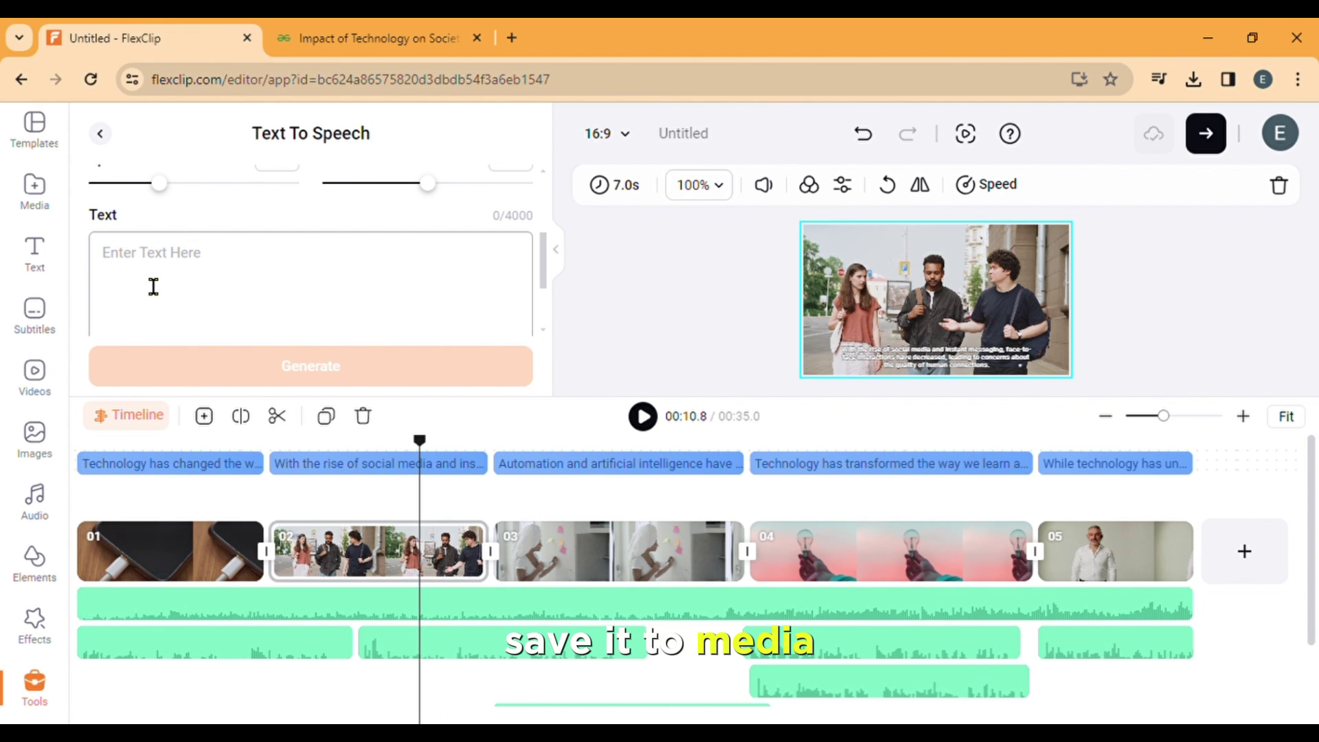
{"action": "type", "text": "Technology "}
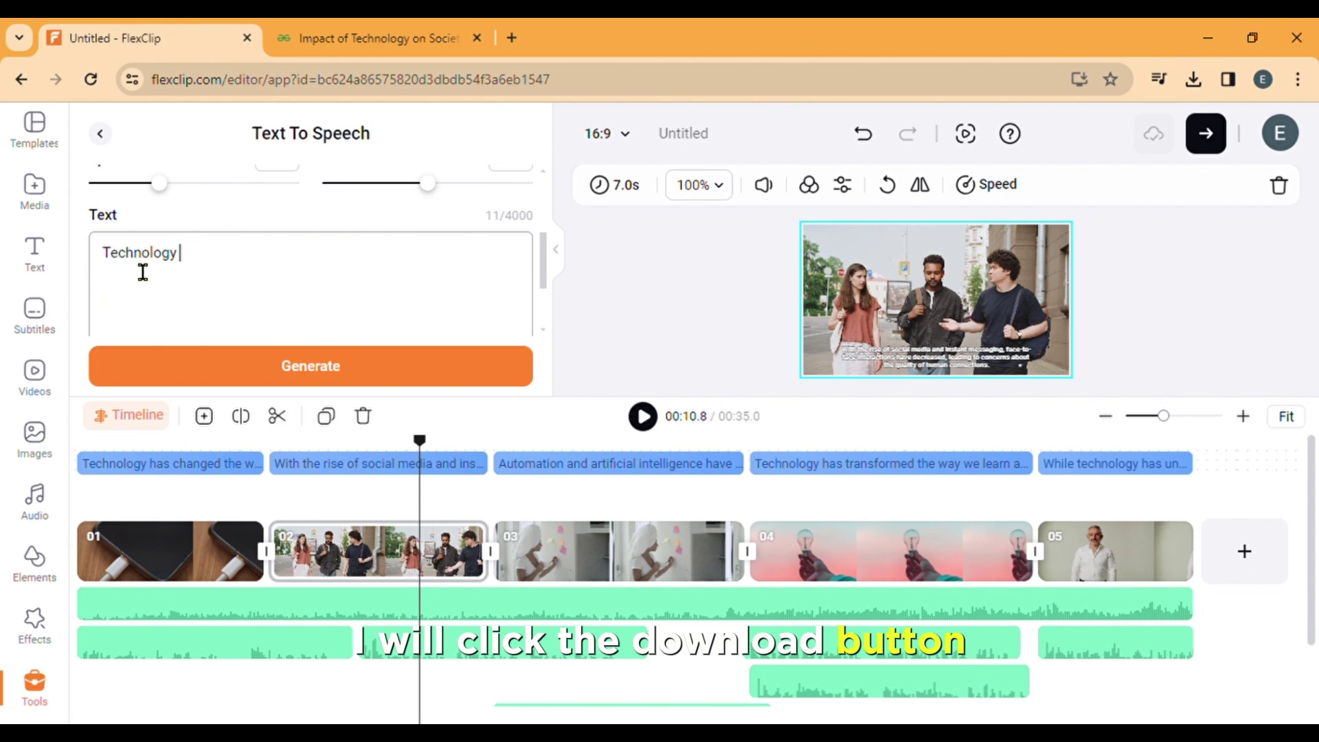
{"action": "type", "text": "has changed the world today"}
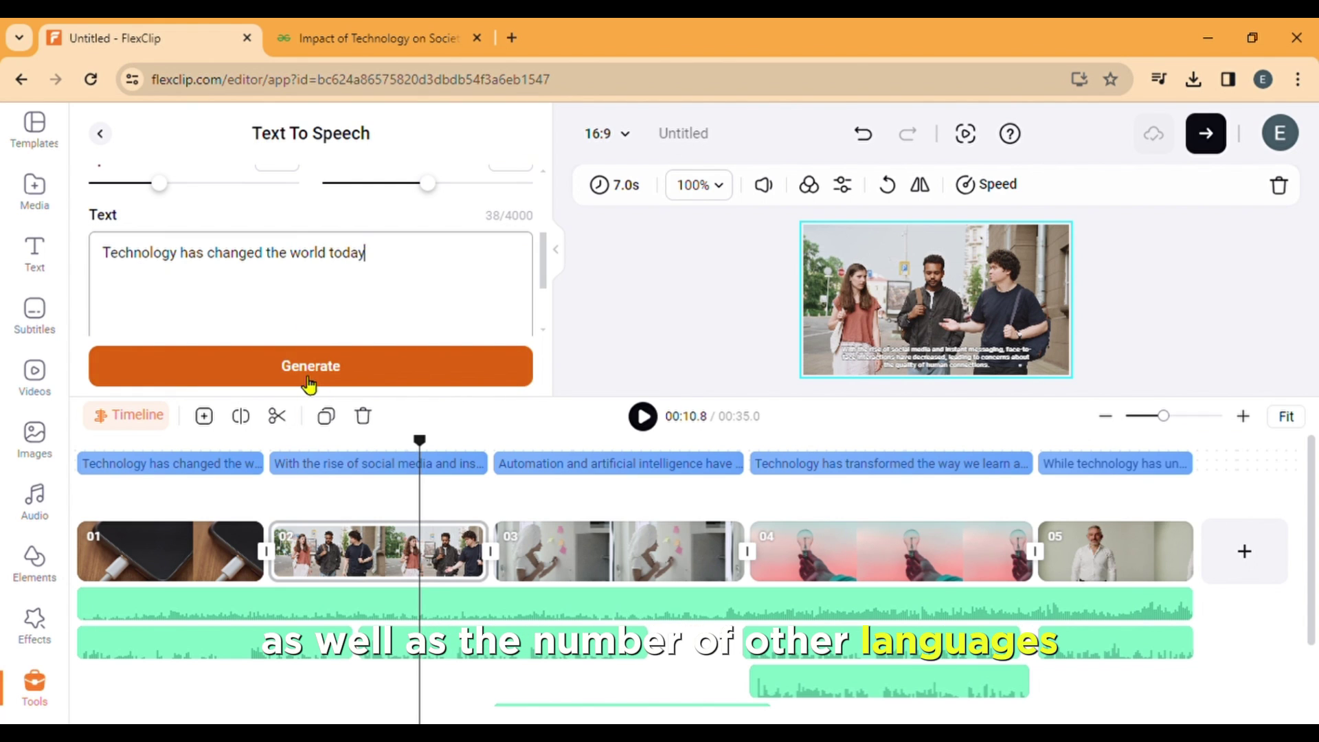
- Save the 'Technology has changed the world today' speech to the project media
{"action": "left_click", "coordinate": [425, 370]}
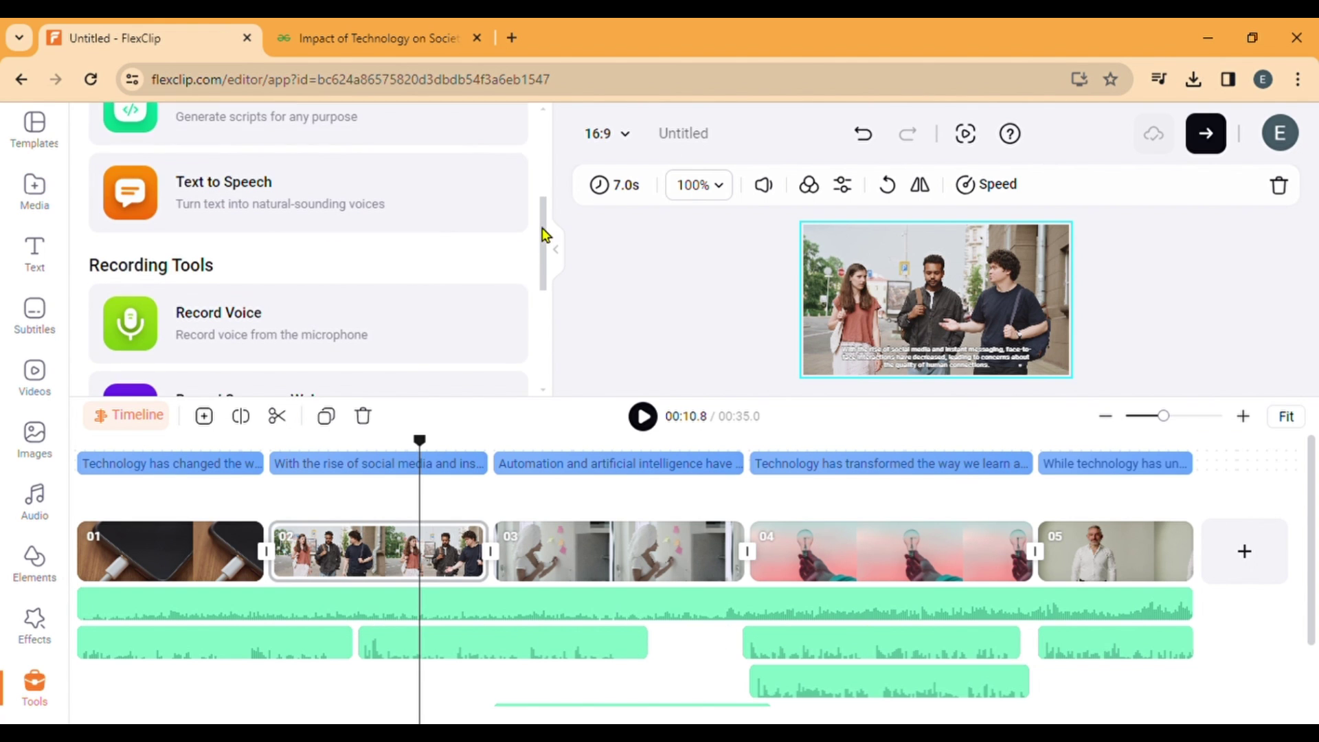
{"action": "scroll", "coordinate": [309, 258], "scroll_direction": "down", "scroll_amount": 3}
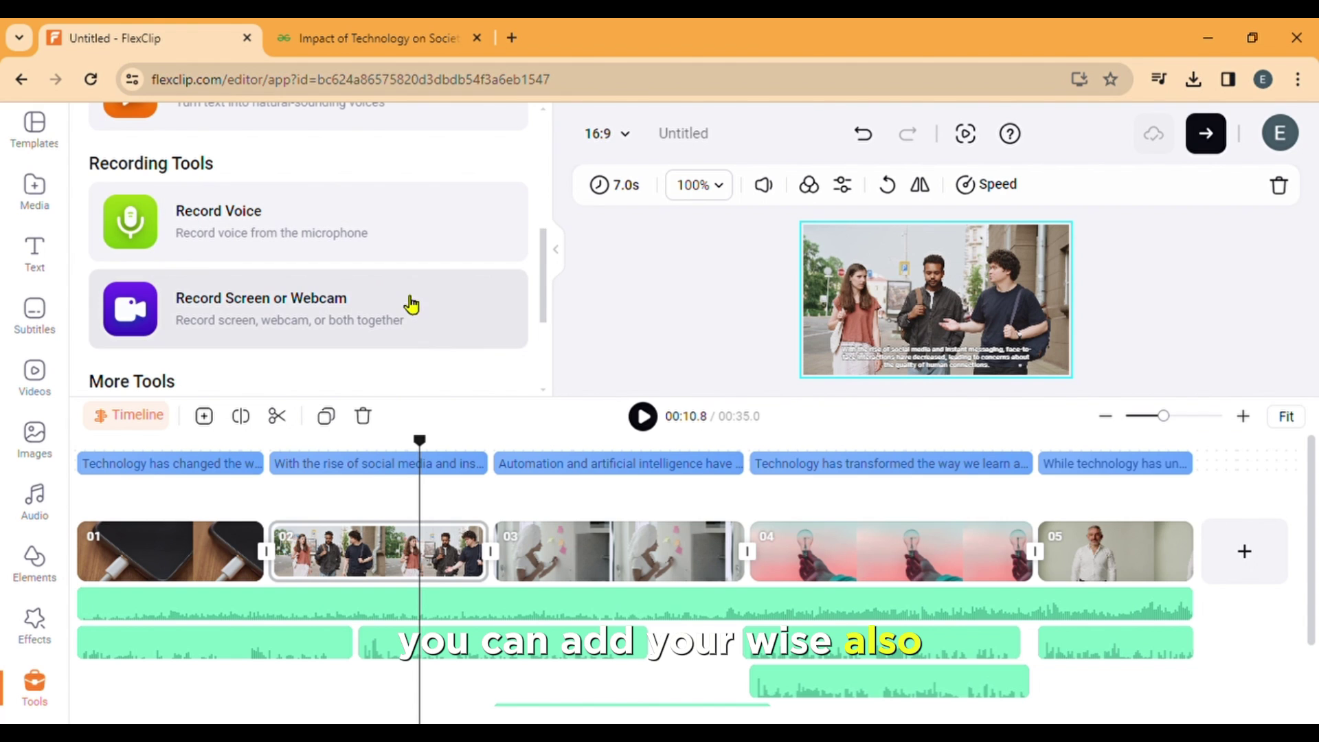
{"action": "left_click_drag", "start_coordinate": [546, 272], "coordinate": [545, 340]}
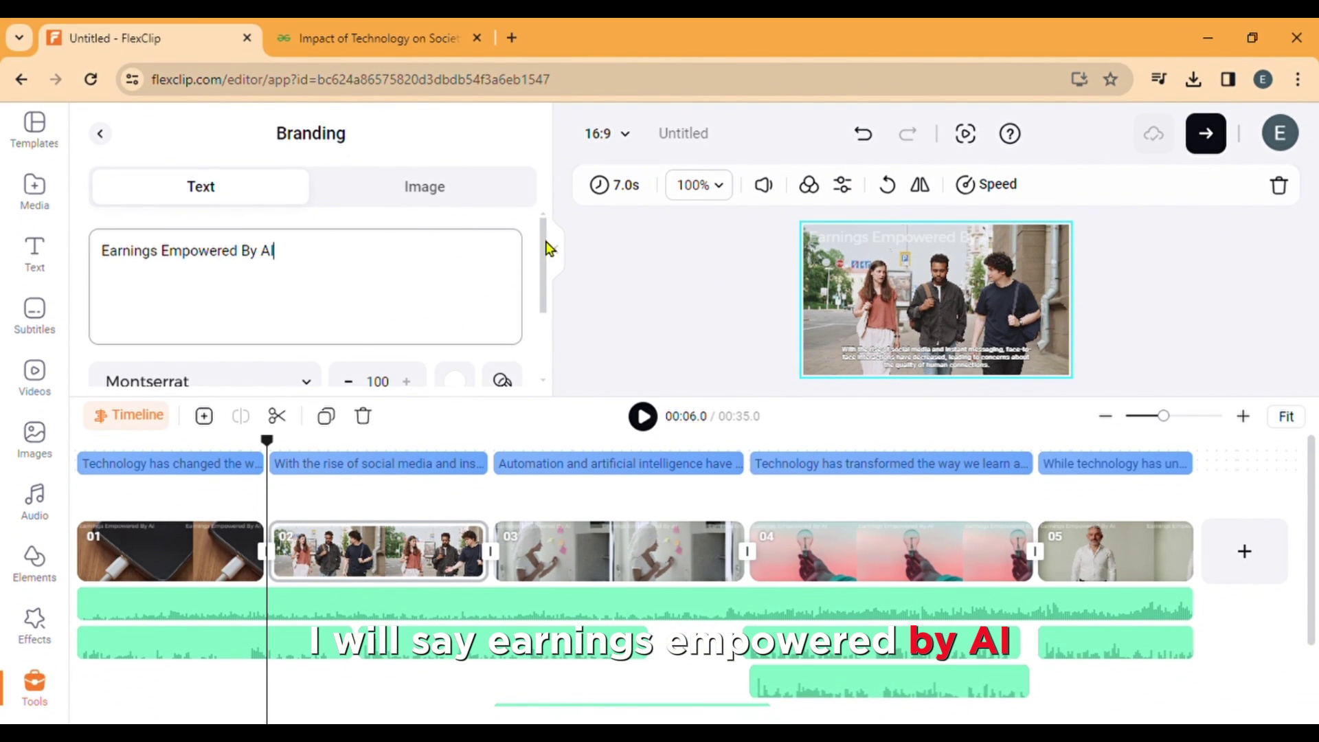
{"action": "scroll", "coordinate": [206, 433], "scroll_direction": "down", "scroll_amount": 3}
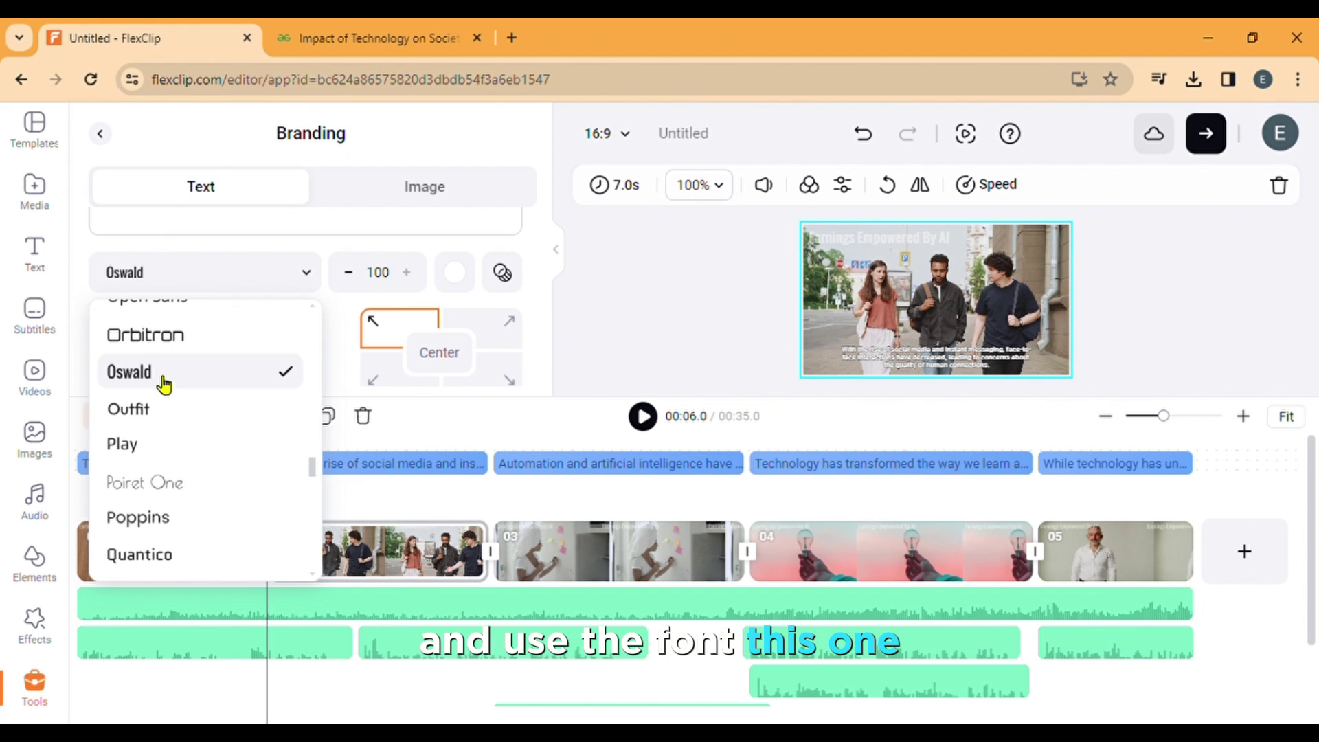
{"action": "scroll", "coordinate": [206, 433], "scroll_direction": "down", "scroll_amount": 3}
- Set the 'Earnings Empowered By AI' watermark font to Sen and preview the video from the start
{"action": "left_click", "coordinate": [299, 390]}
{"action": "scroll", "coordinate": [300, 412], "scroll_direction": "down", "scroll_amount": 2}
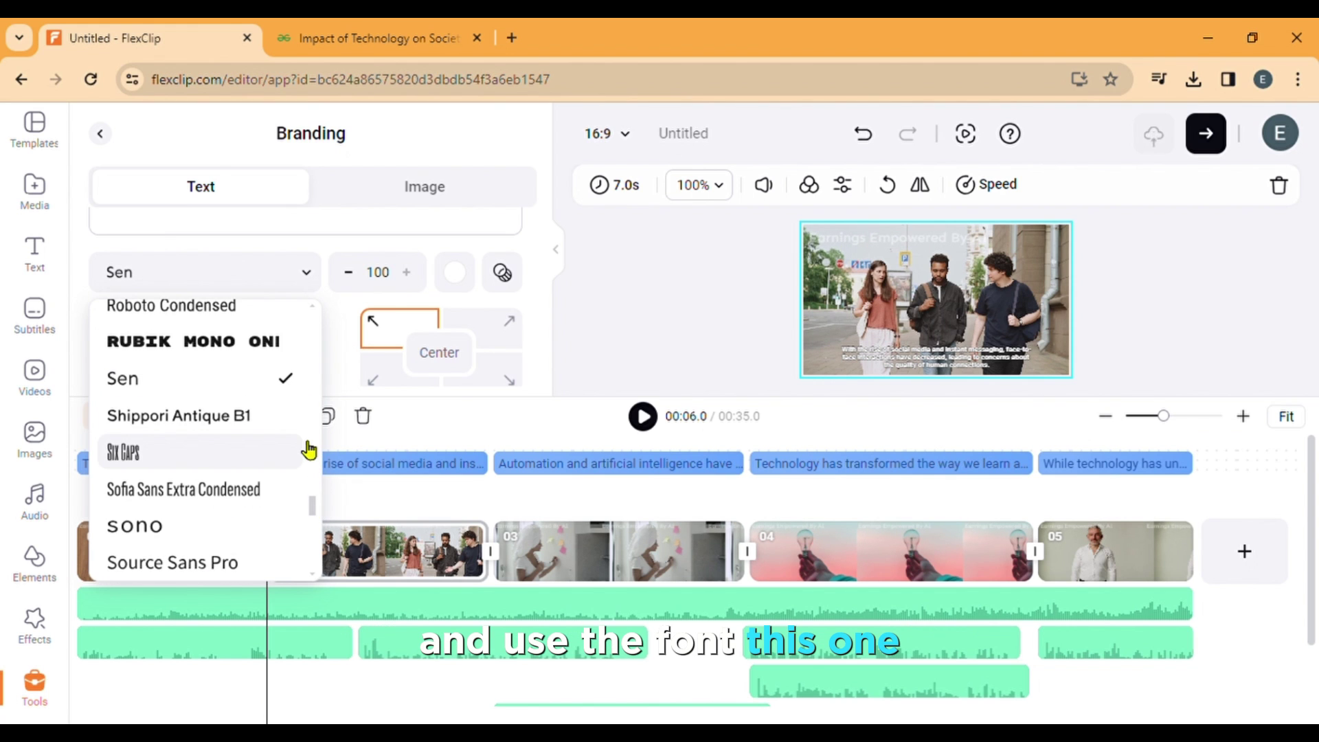
{"action": "left_click", "coordinate": [83, 443]}
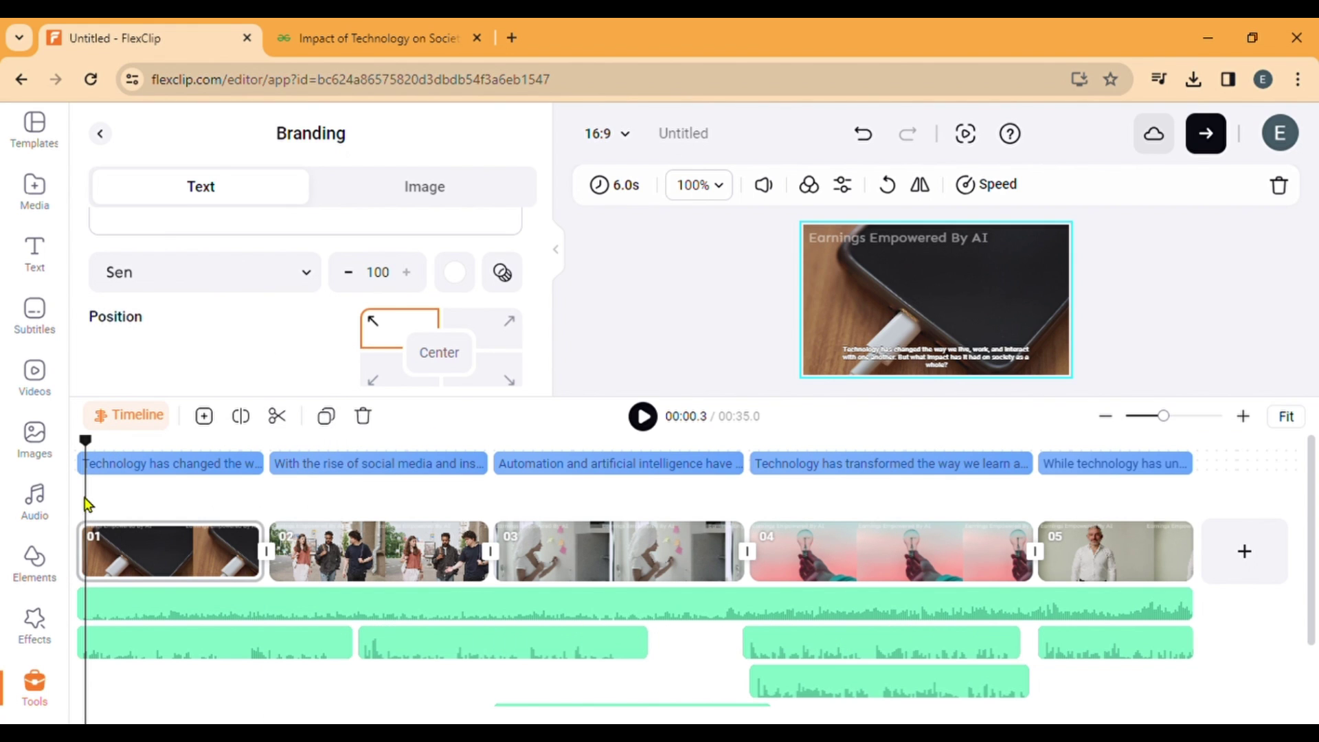
{"action": "left_click", "coordinate": [644, 417]}
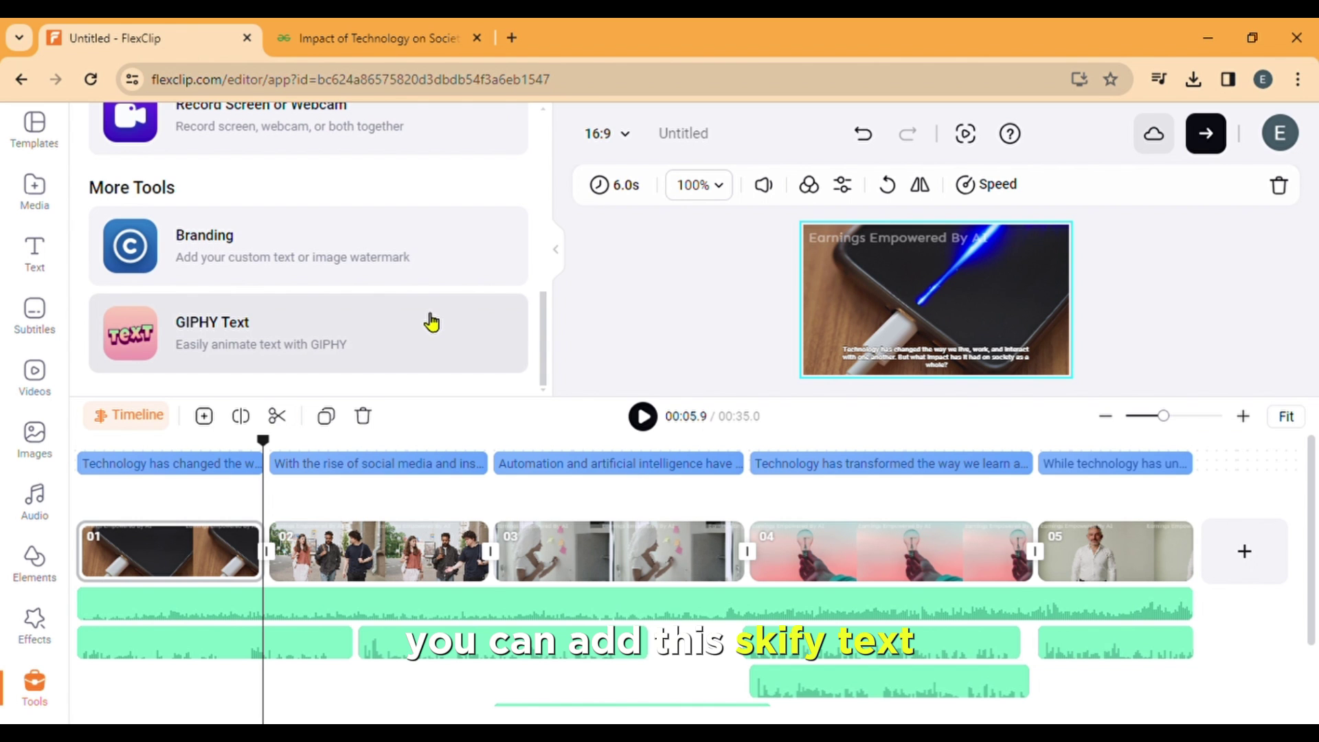
- Generate GIPHY animated text 'Earnings Empowered By Ai', add a style, and preview it
{"action": "left_click", "coordinate": [347, 330]}
{"action": "left_click", "coordinate": [135, 212]}
{"action": "type", "text": "Earn"}
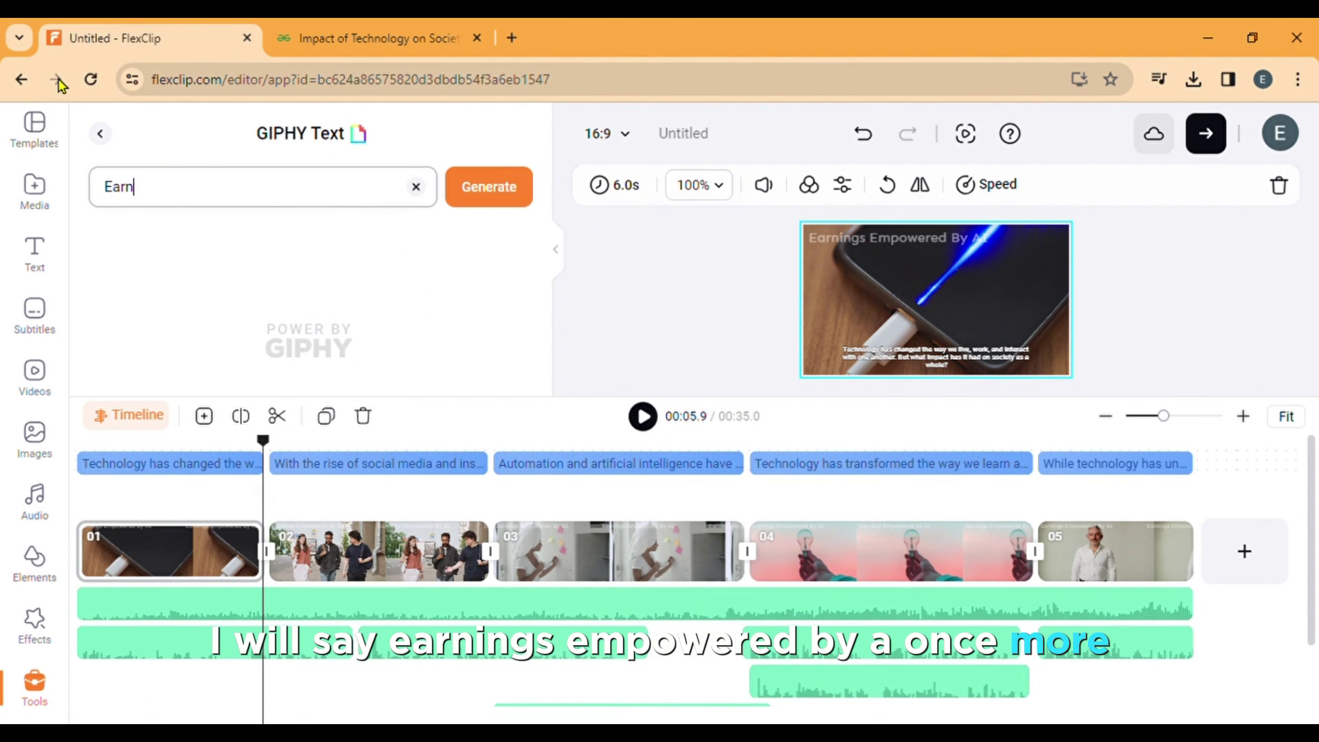
{"action": "type", "text": "ings Empowered By A"}
{"action": "left_click", "coordinate": [489, 186]}
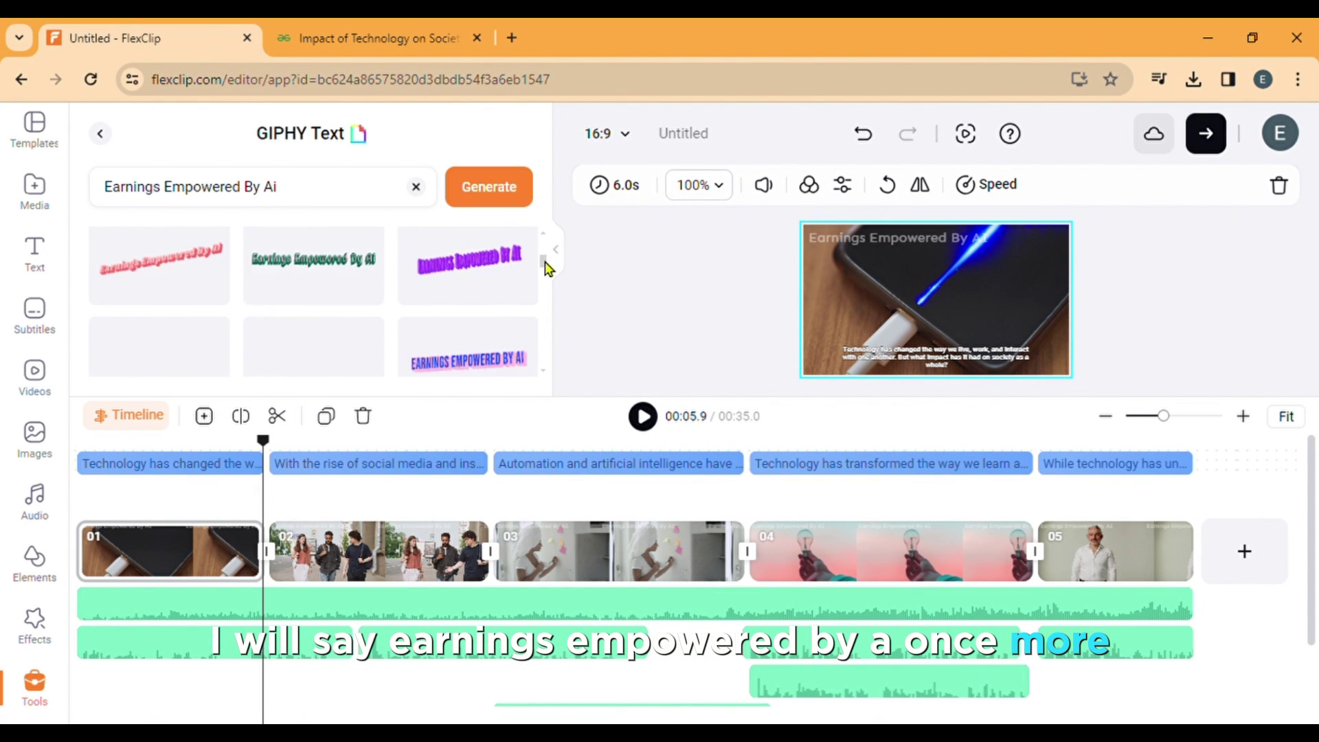
{"action": "left_click", "coordinate": [520, 267]}
{"action": "left_click", "coordinate": [642, 415]}
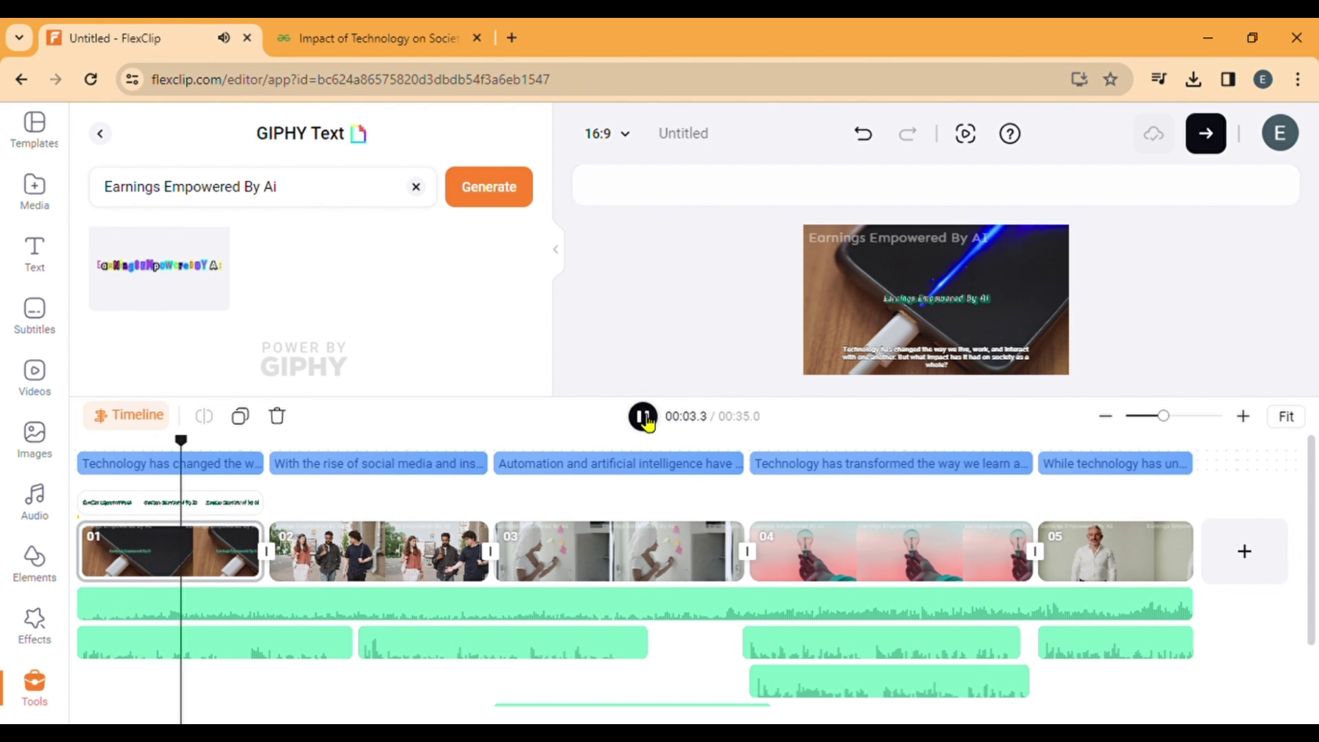